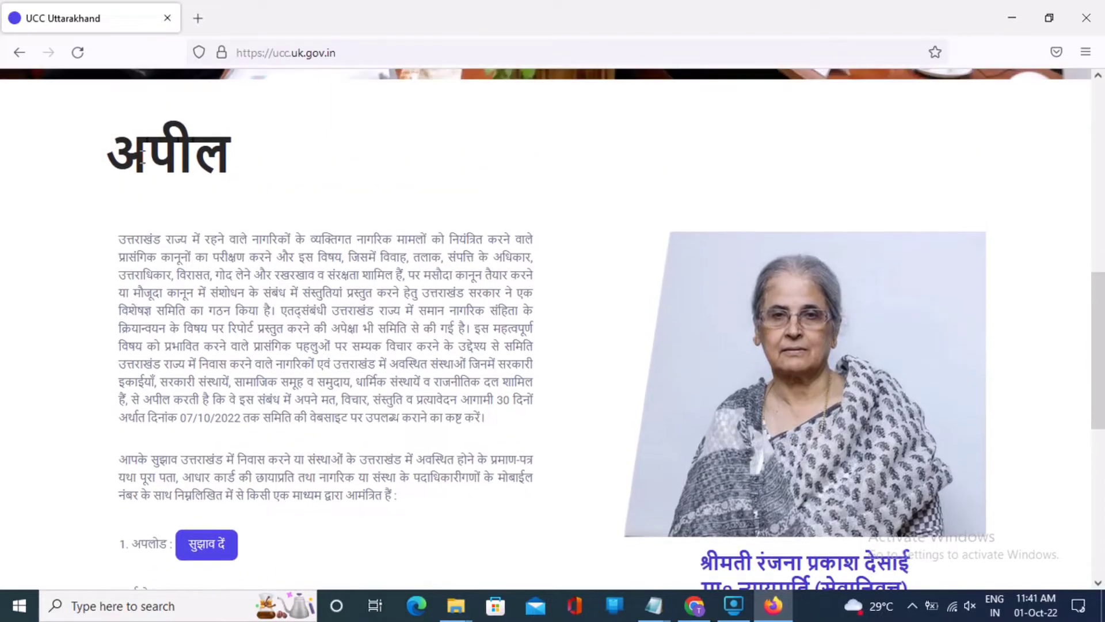
Step: Flip the site language toggle to English and go to the Suggestions page's Individual form
{"action": "scroll", "coordinate": [216, 492], "scroll_direction": "down", "scroll_amount": 3}
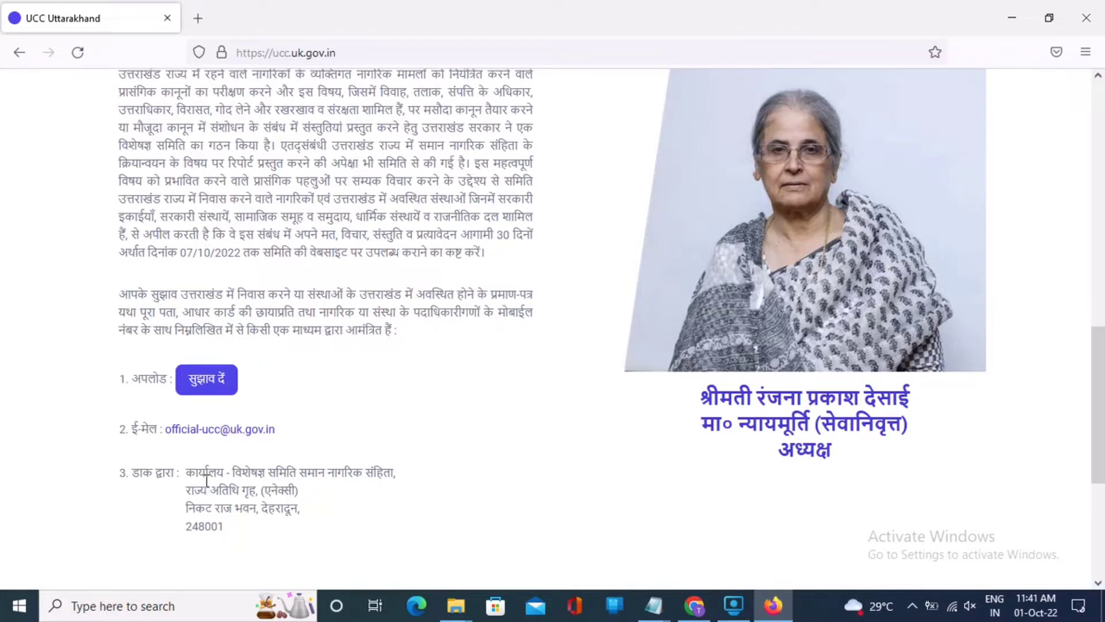
{"action": "scroll", "coordinate": [245, 513], "scroll_direction": "up", "scroll_amount": 12}
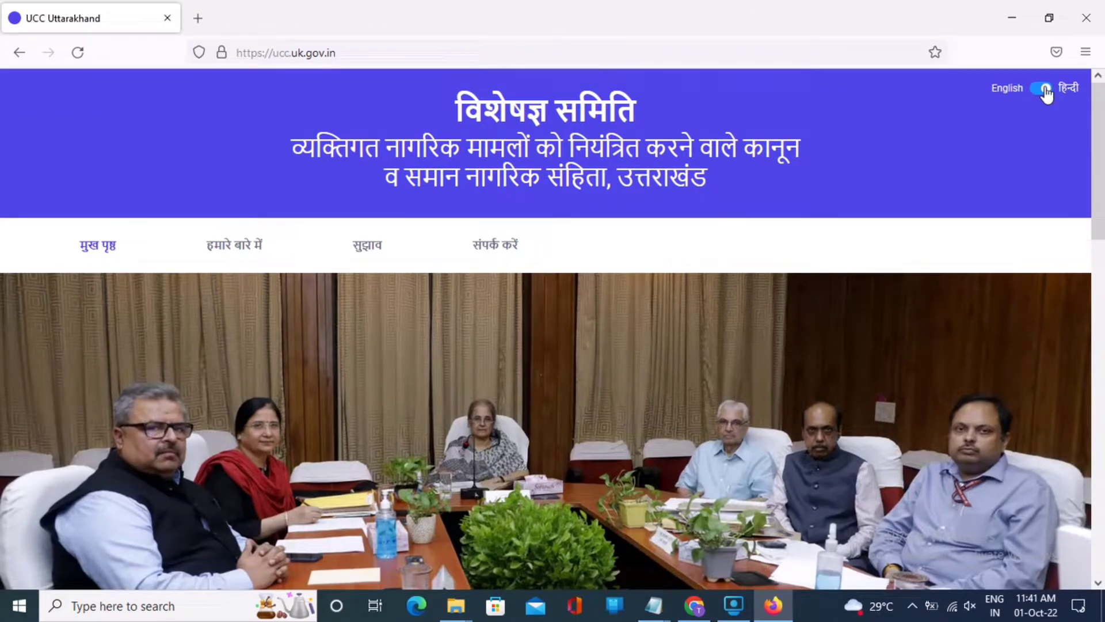
{"action": "left_click", "coordinate": [1044, 89]}
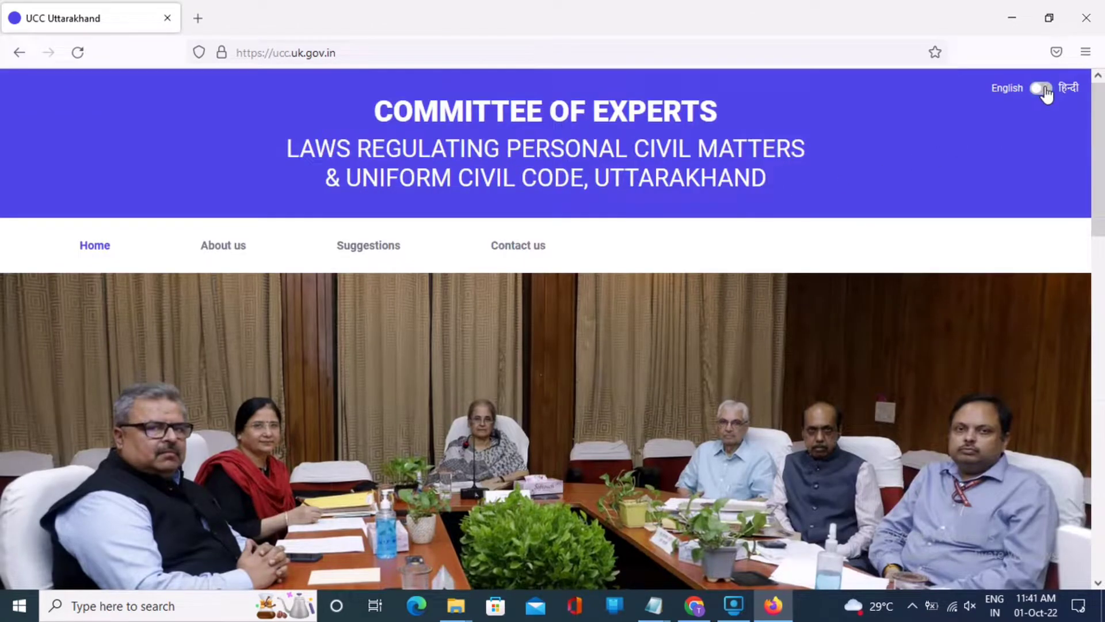
{"action": "left_click", "coordinate": [362, 256]}
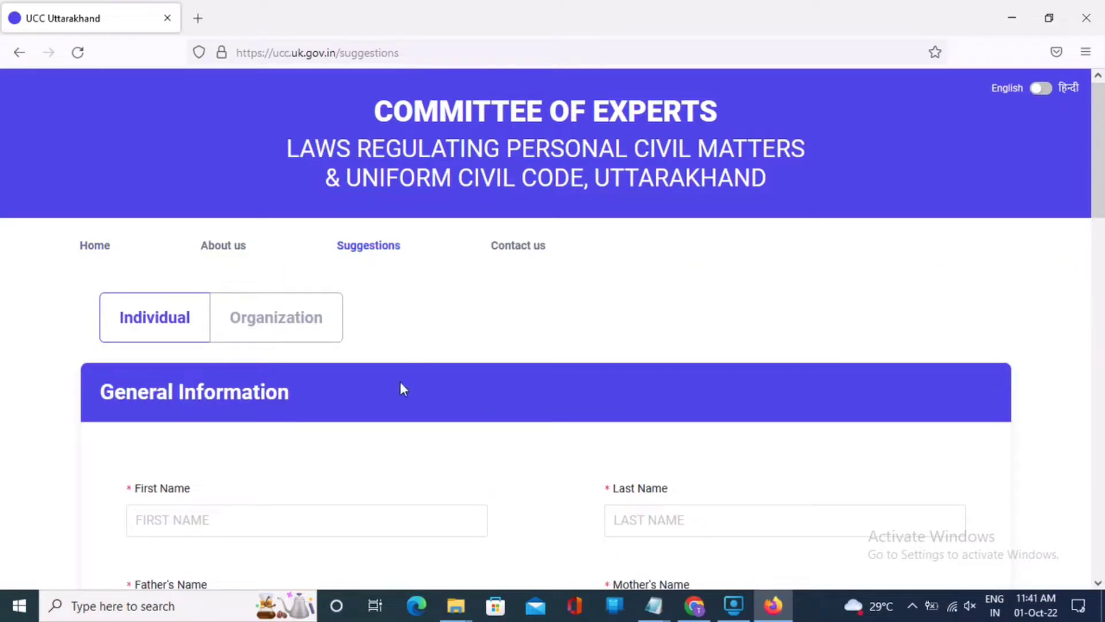
Step: Step through the first, last, father's and mother's name fields on the Individual form
{"action": "scroll", "coordinate": [382, 343], "scroll_direction": "down", "scroll_amount": 1}
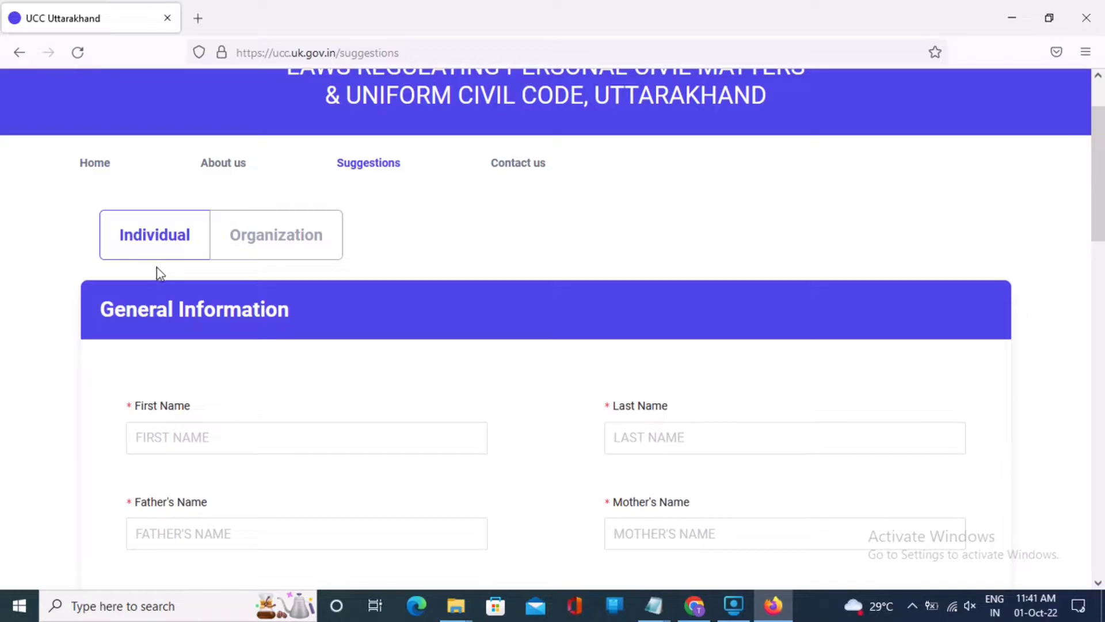
{"action": "scroll", "coordinate": [192, 304], "scroll_direction": "down", "scroll_amount": 3}
{"action": "left_click", "coordinate": [173, 190]}
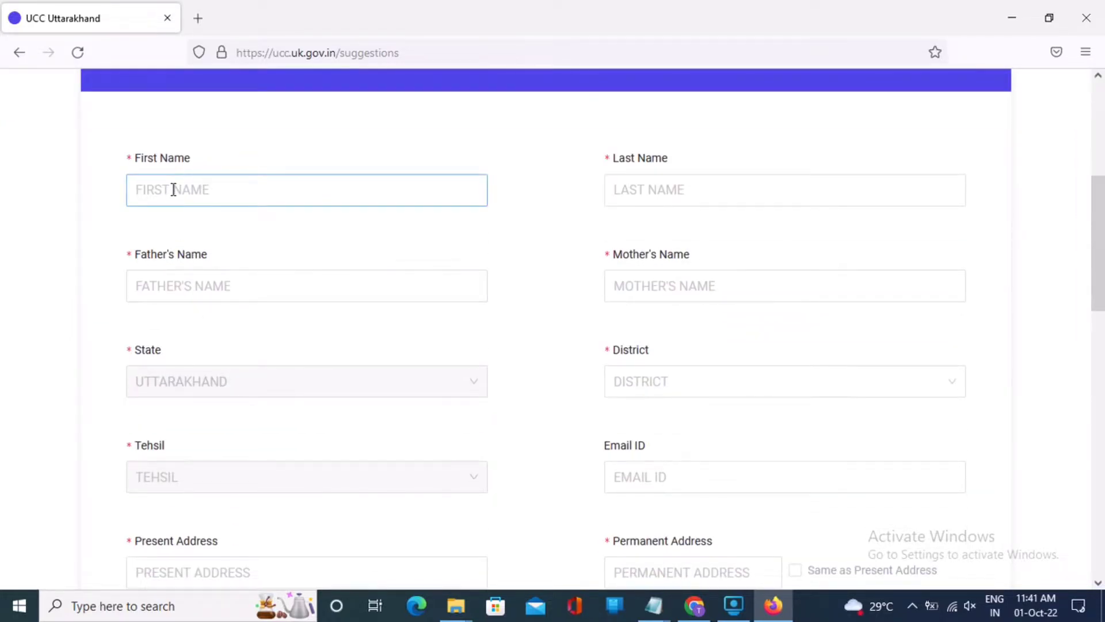
{"action": "left_click", "coordinate": [683, 187]}
{"action": "left_click", "coordinate": [471, 286]}
{"action": "left_click", "coordinate": [752, 287]}
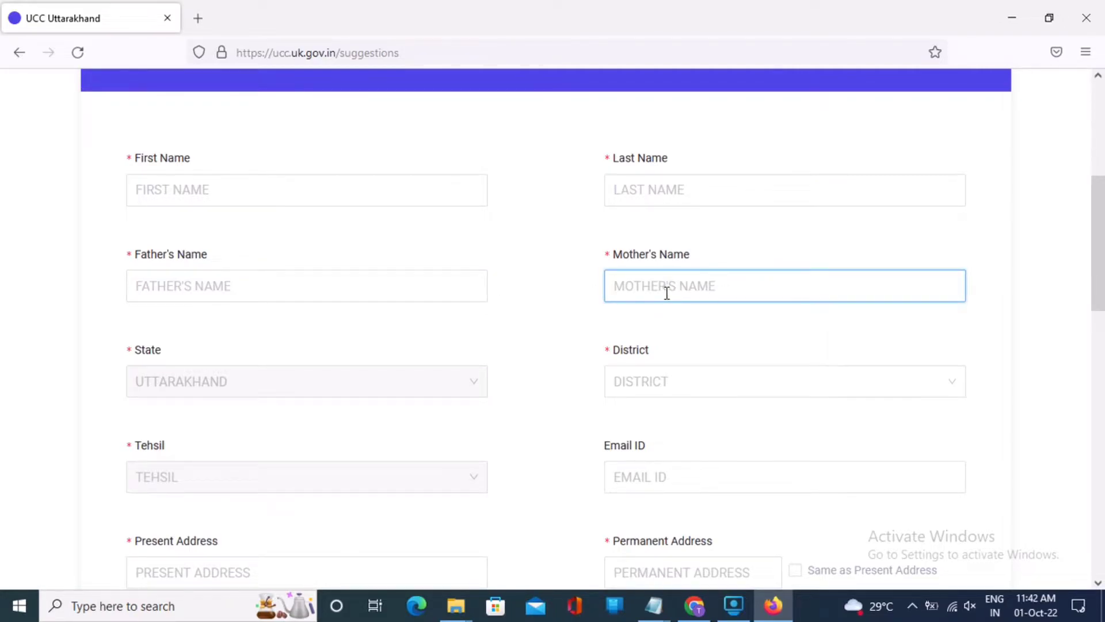
{"action": "scroll", "coordinate": [670, 295], "scroll_direction": "down", "scroll_amount": 1}
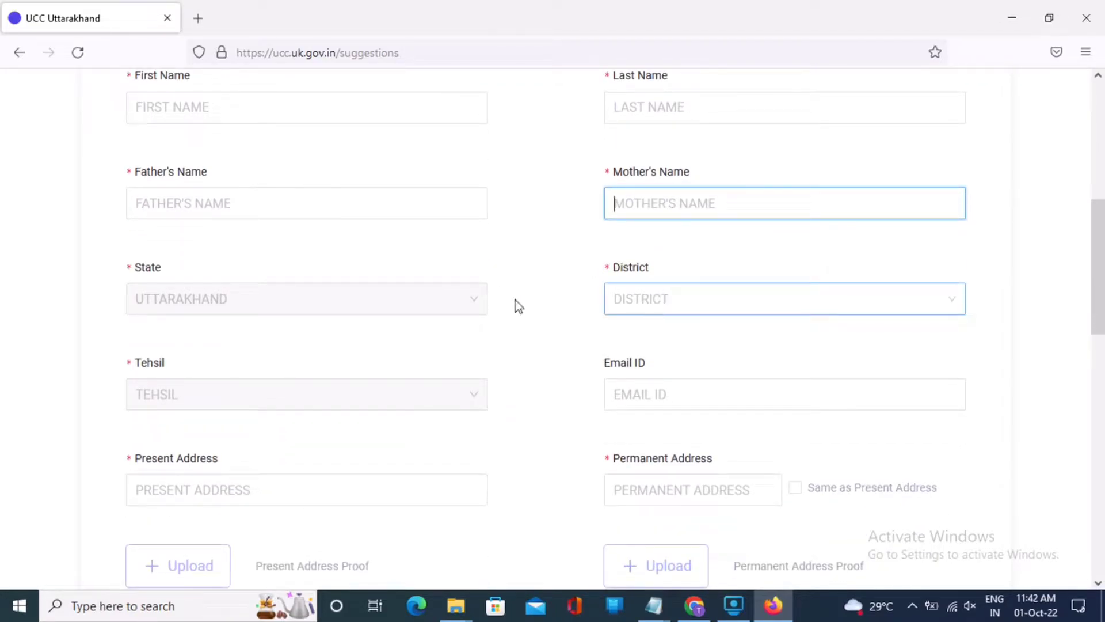
{"action": "scroll", "coordinate": [274, 198], "scroll_direction": "down", "scroll_amount": 1}
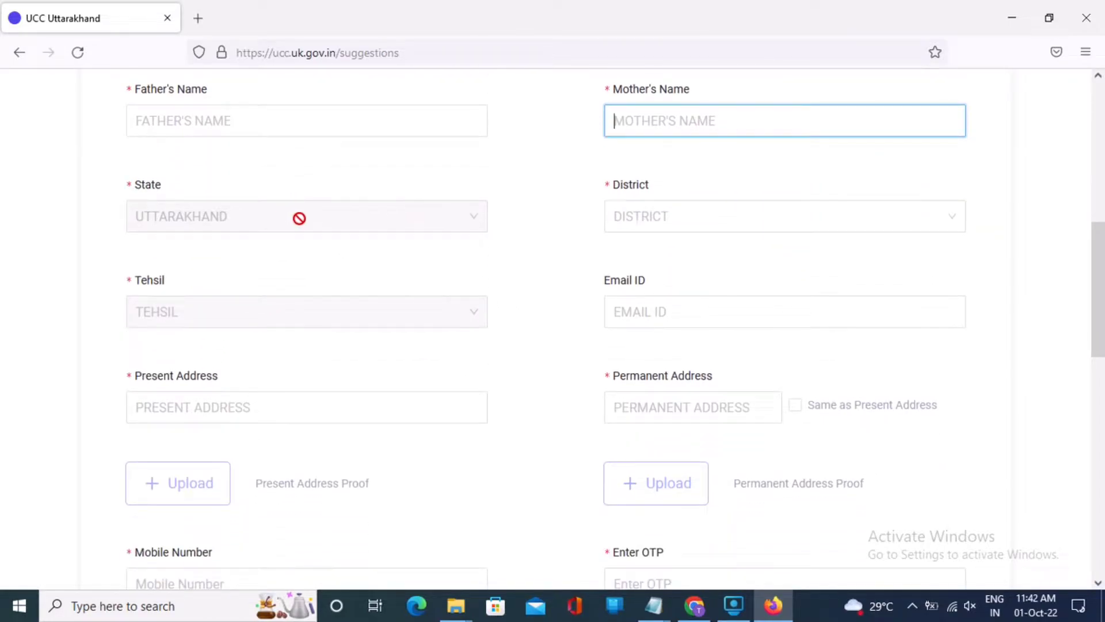
Step: Browse the District list, then tick 'Same as Present Address' for the permanent address
{"action": "left_click", "coordinate": [665, 221]}
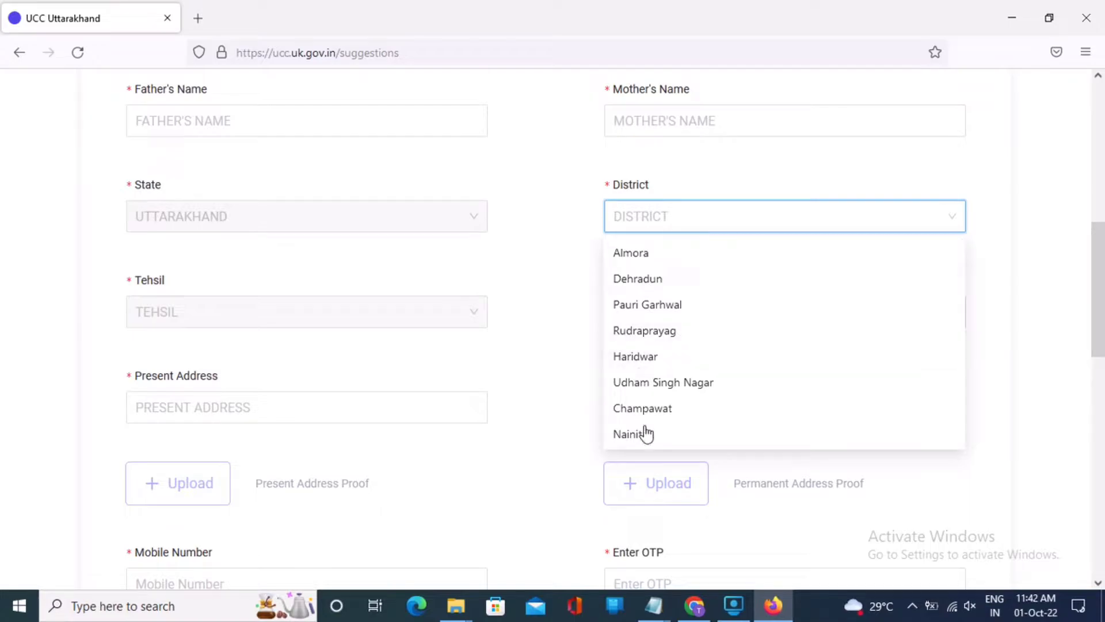
{"action": "scroll", "coordinate": [646, 432], "scroll_direction": "down", "scroll_amount": 1}
{"action": "scroll", "coordinate": [643, 425], "scroll_direction": "down", "scroll_amount": 1}
{"action": "scroll", "coordinate": [643, 425], "scroll_direction": "up", "scroll_amount": 2}
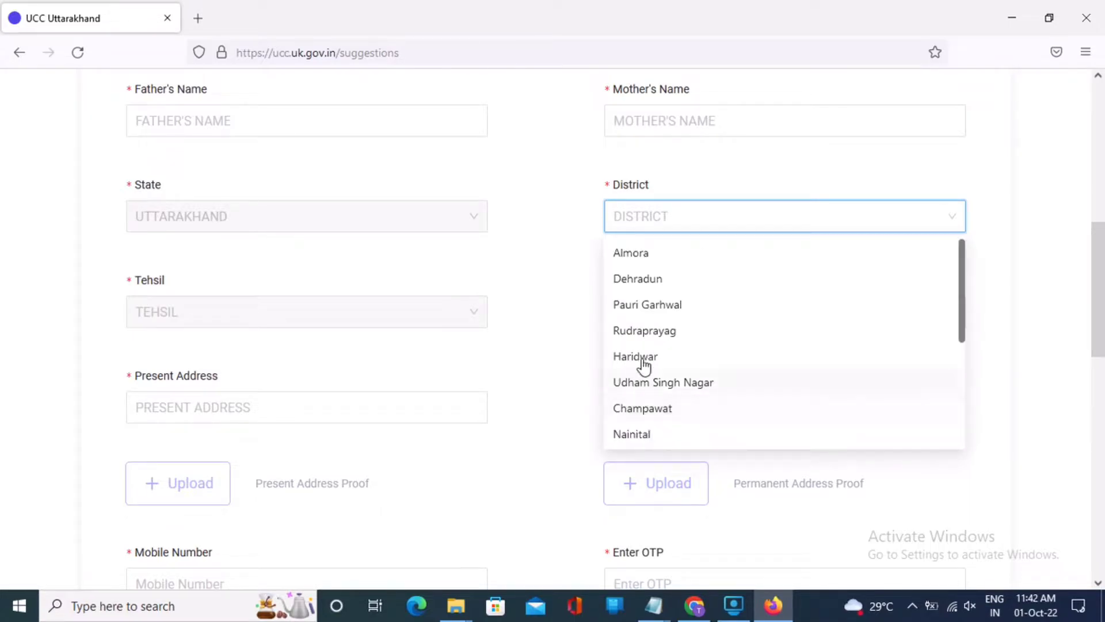
{"action": "scroll", "coordinate": [542, 280], "scroll_direction": "down", "scroll_amount": 3}
{"action": "left_click", "coordinate": [274, 242]}
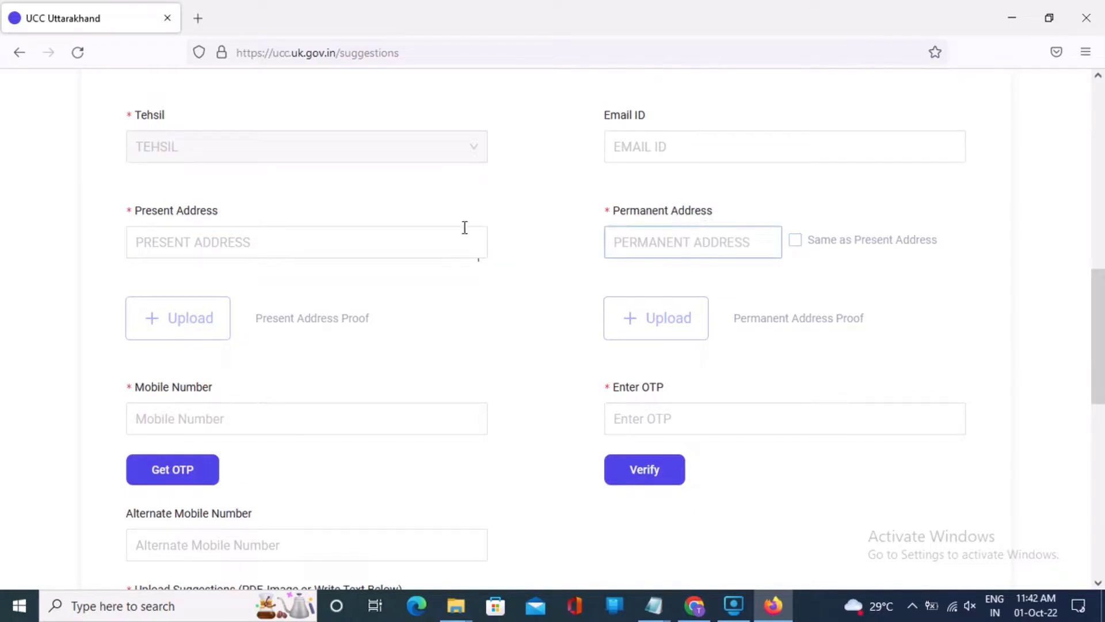
{"action": "left_click", "coordinate": [343, 235]}
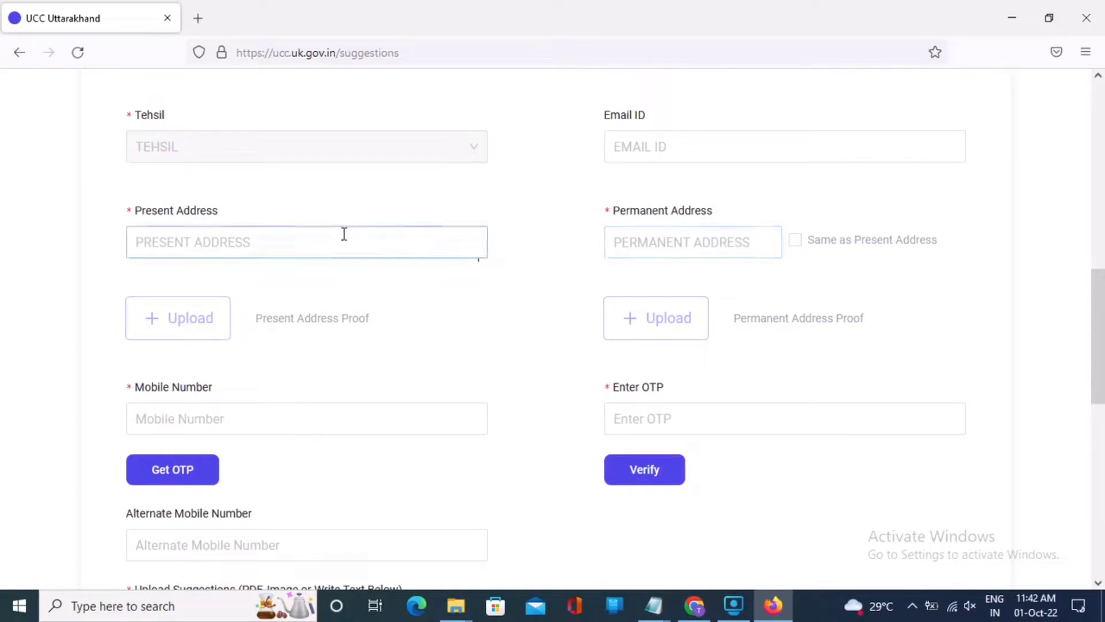
{"action": "left_click", "coordinate": [797, 245]}
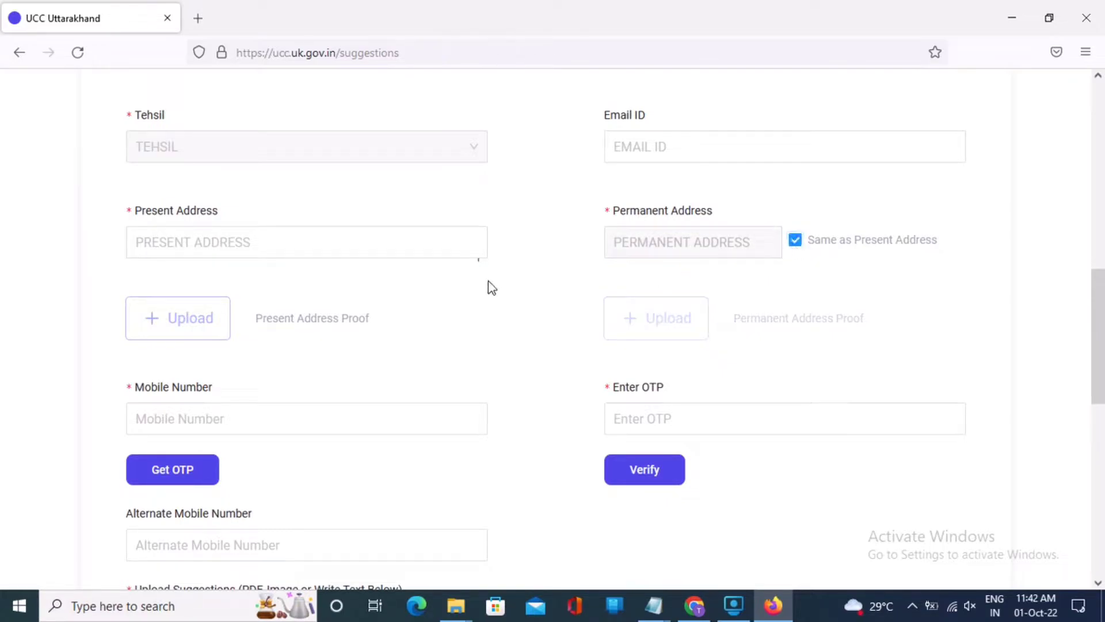
{"action": "left_click", "coordinate": [329, 255]}
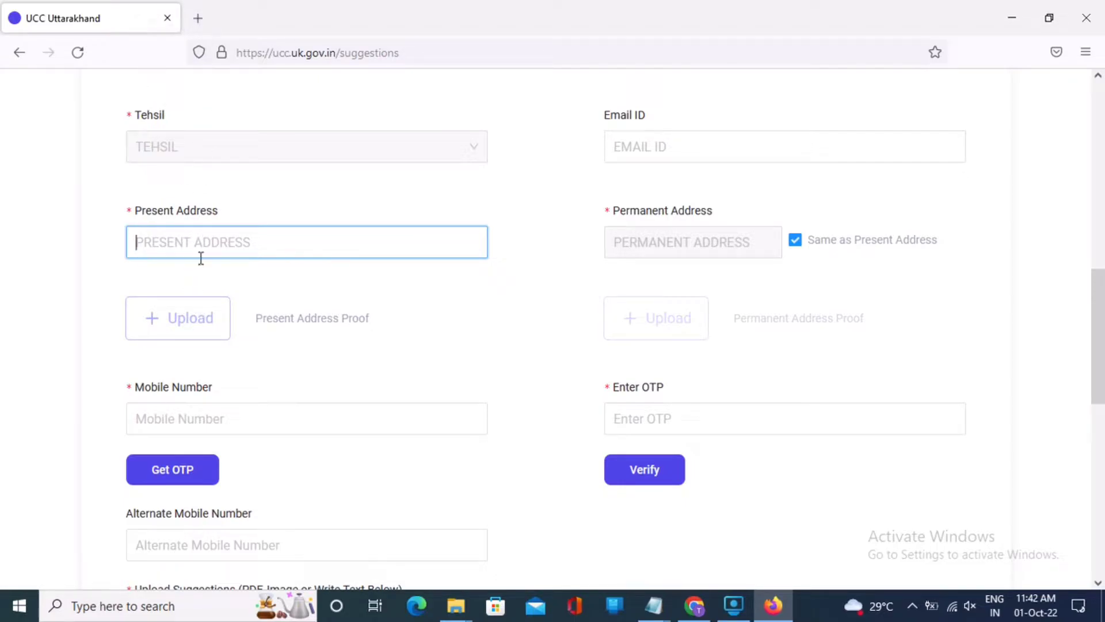
{"action": "left_click", "coordinate": [252, 284]}
{"action": "scroll", "coordinate": [258, 292], "scroll_direction": "down", "scroll_amount": 7}
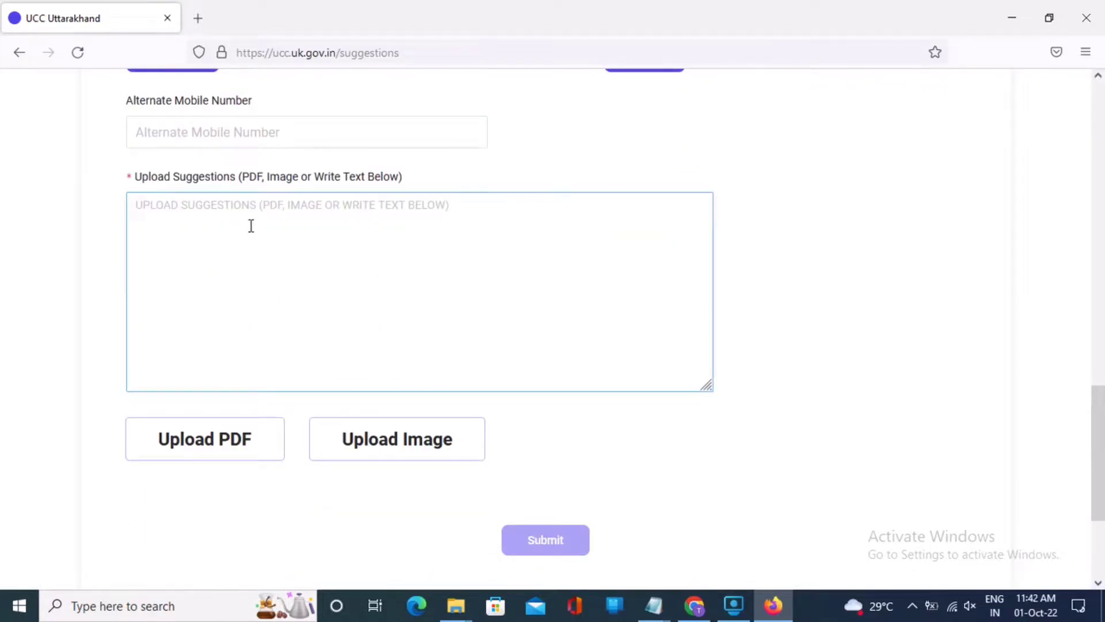
{"action": "scroll", "coordinate": [251, 224], "scroll_direction": "up", "scroll_amount": 4}
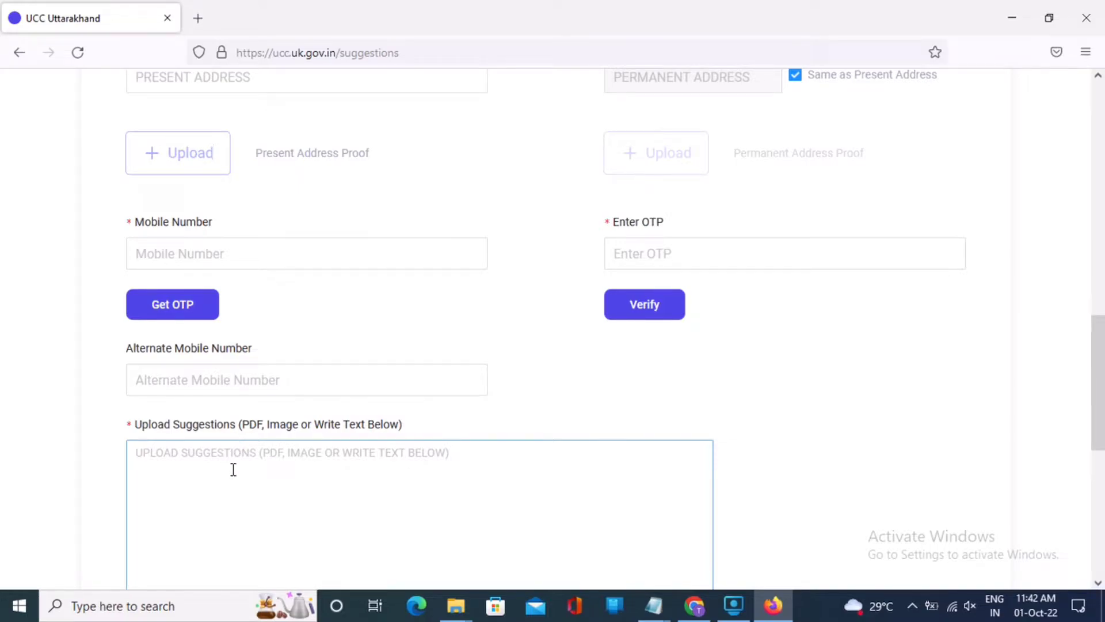
{"action": "scroll", "coordinate": [370, 502], "scroll_direction": "down", "scroll_amount": 3}
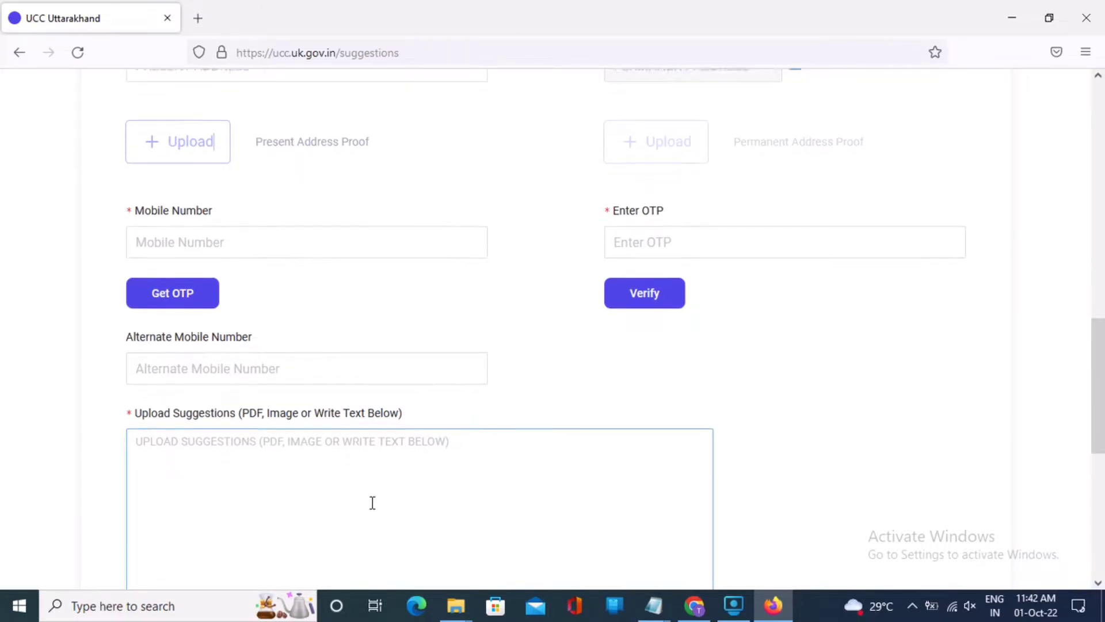
{"action": "left_click", "coordinate": [332, 410]}
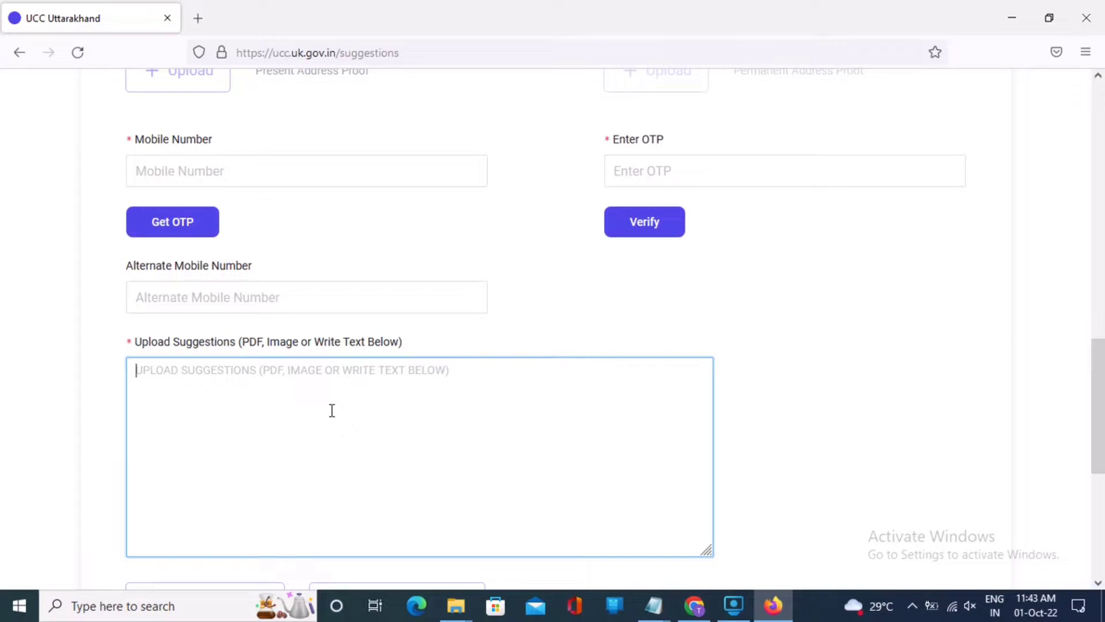
{"action": "type", "text": "JKSASKKHDFKHKFHF"}
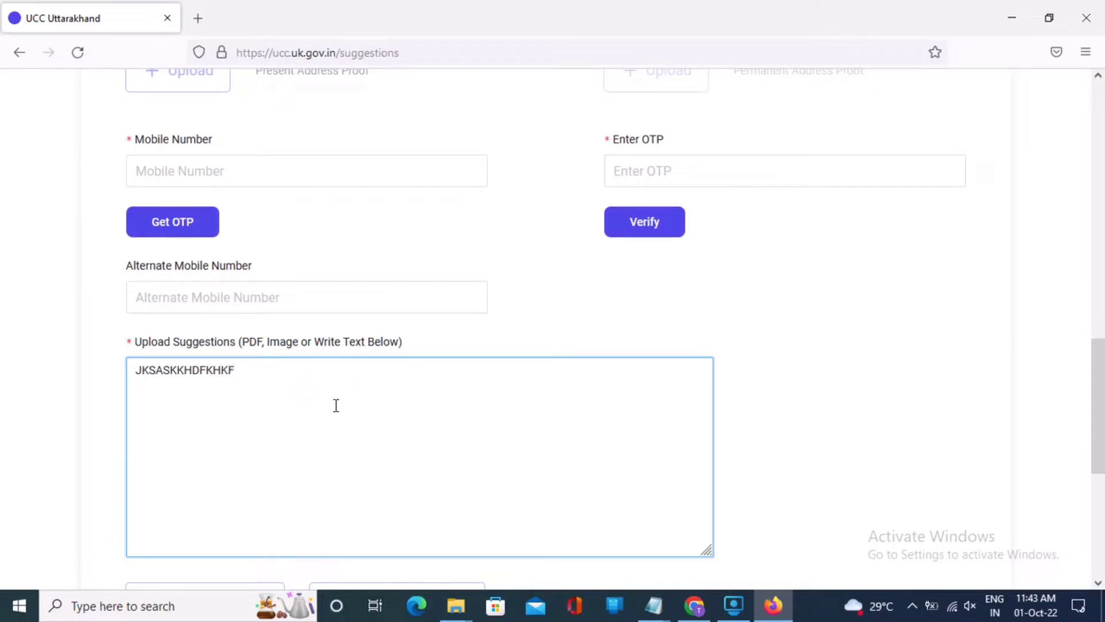
{"action": "key", "text": "BackSpace"}
{"action": "key", "text": "BackSpace"}
{"action": "key", "text": "BackSpace"}
{"action": "key", "text": "BackSpace"}
{"action": "key", "text": "BackSpace"}
{"action": "key", "text": "BackSpace"}
{"action": "key", "text": "BackSpace"}
{"action": "key", "text": "BackSpace"}
{"action": "key", "text": "BackSpace"}
{"action": "key", "text": "BackSpace"}
{"action": "key", "text": "BackSpace"}
{"action": "key", "text": "BackSpace"}
{"action": "key", "text": "BackSpace"}
{"action": "key", "text": "BackSpace"}
{"action": "key", "text": "BackSpace"}
{"action": "key", "text": "BackSpace"}
{"action": "scroll", "coordinate": [331, 412], "scroll_direction": "down", "scroll_amount": 4}
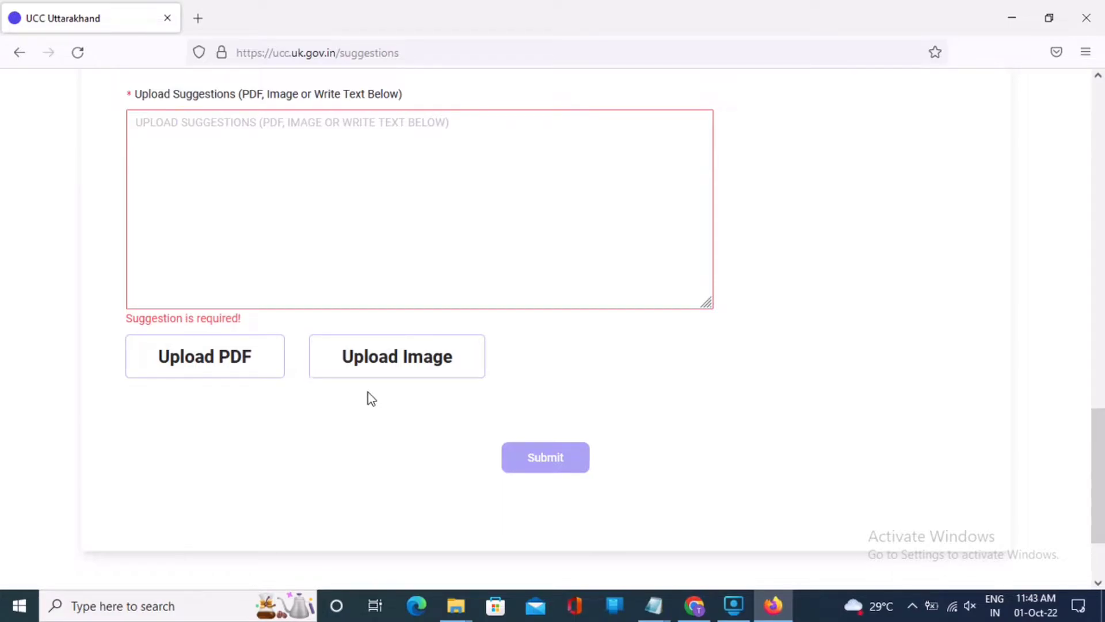
{"action": "scroll", "coordinate": [274, 407], "scroll_direction": "up", "scroll_amount": 3}
{"action": "left_click", "coordinate": [240, 353]}
{"action": "type", "text": "TJHFFG"}
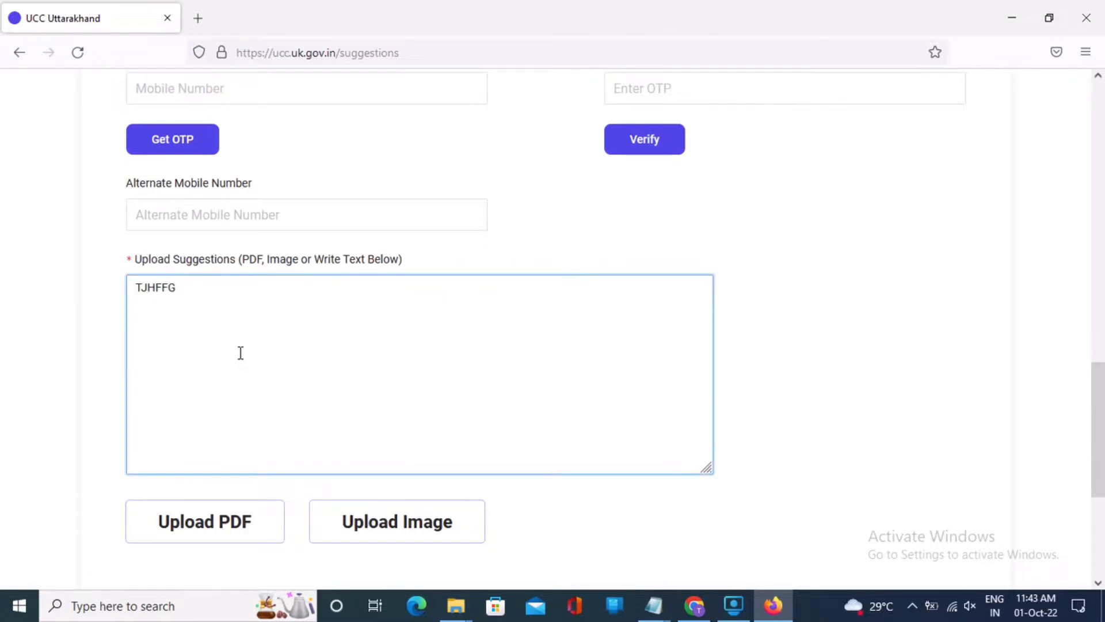
{"action": "key", "text": "BackSpace"}
{"action": "key", "text": "BackSpace"}
{"action": "key", "text": "BackSpace"}
{"action": "key", "text": "BackSpace"}
{"action": "key", "text": "BackSpace"}
{"action": "scroll", "coordinate": [238, 349], "scroll_direction": "up", "scroll_amount": 8}
{"action": "scroll", "coordinate": [236, 348], "scroll_direction": "up", "scroll_amount": 5}
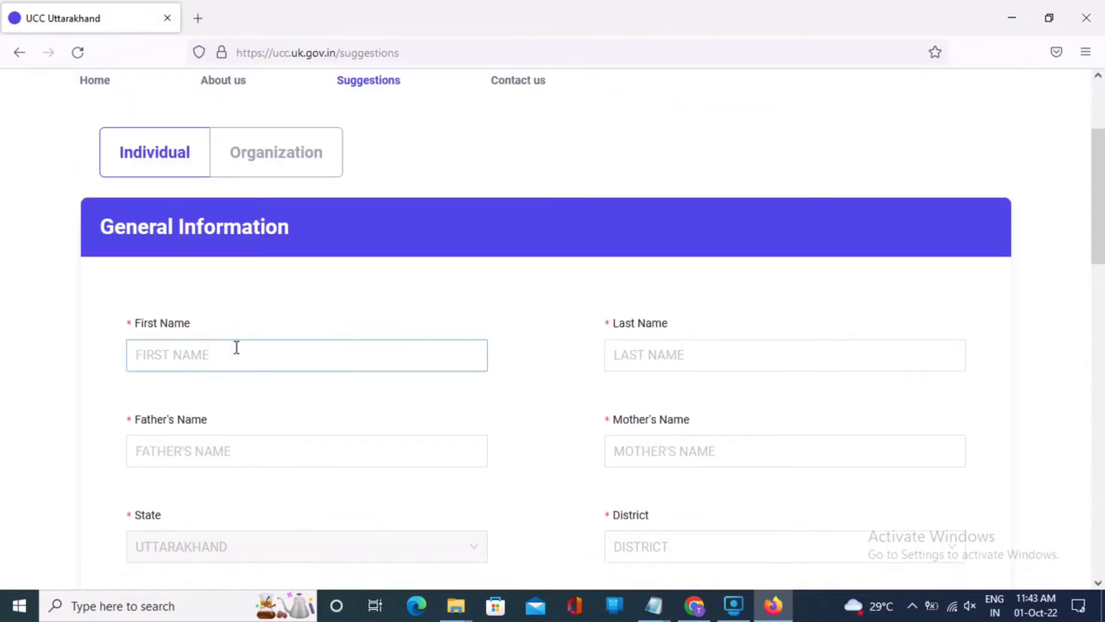
{"action": "left_click", "coordinate": [293, 171]}
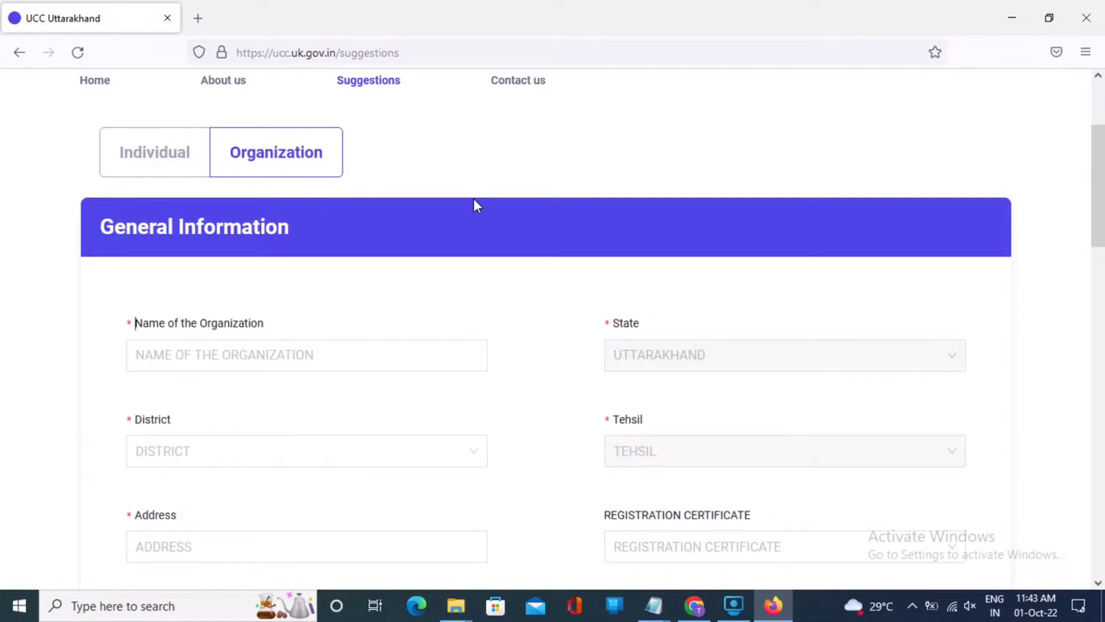
{"action": "scroll", "coordinate": [474, 200], "scroll_direction": "down", "scroll_amount": 1}
{"action": "left_click", "coordinate": [381, 276]}
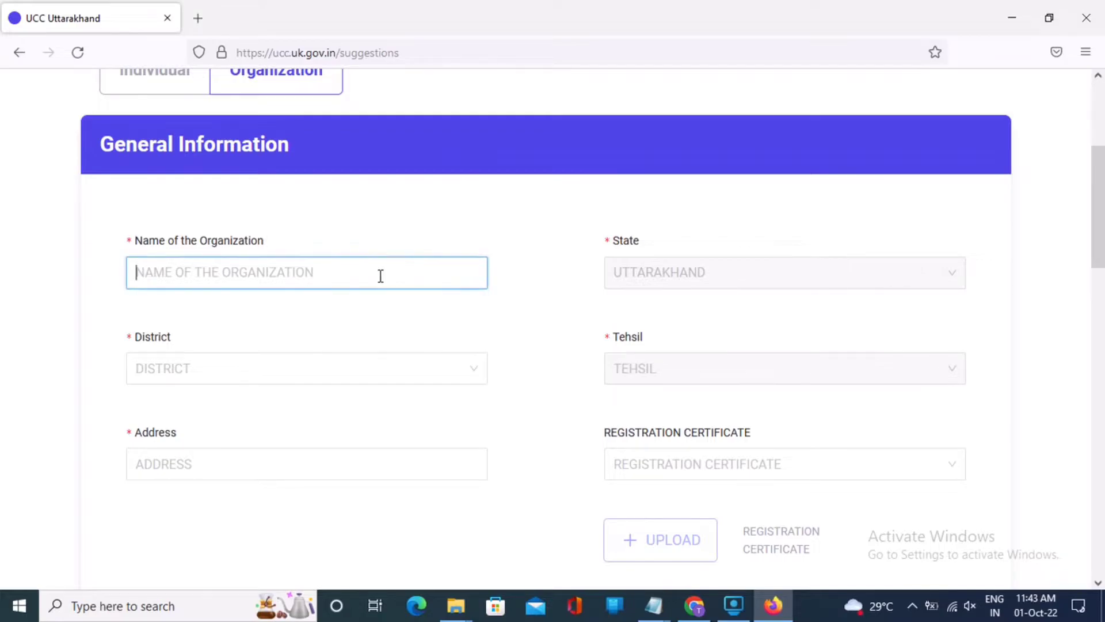
{"action": "scroll", "coordinate": [617, 286], "scroll_direction": "down", "scroll_amount": 2}
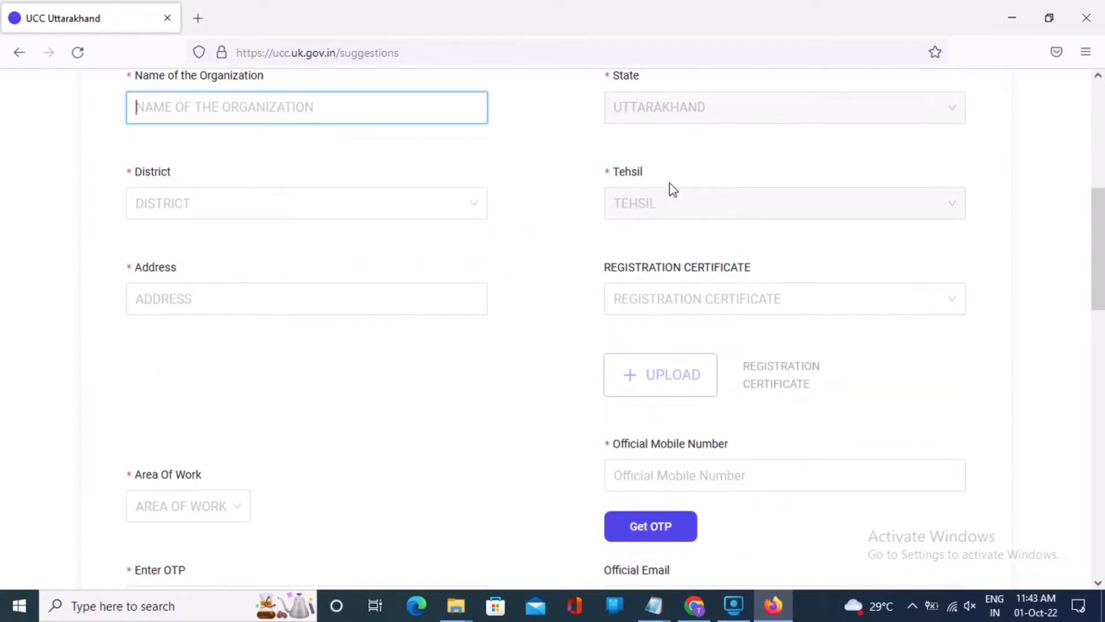
{"action": "left_click", "coordinate": [430, 210]}
{"action": "scroll", "coordinate": [282, 301], "scroll_direction": "down", "scroll_amount": 3}
{"action": "scroll", "coordinate": [439, 177], "scroll_direction": "up", "scroll_amount": 2}
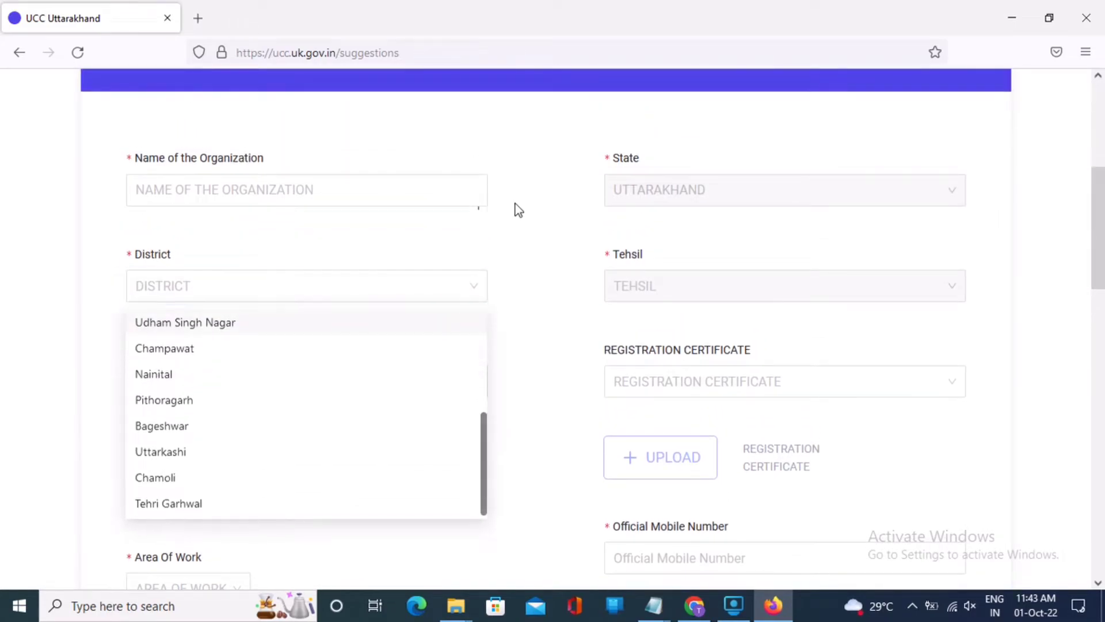
{"action": "left_click", "coordinate": [518, 210]}
{"action": "scroll", "coordinate": [518, 210], "scroll_direction": "down", "scroll_amount": 1}
{"action": "scroll", "coordinate": [518, 210], "scroll_direction": "down", "scroll_amount": 1}
{"action": "left_click", "coordinate": [443, 210]}
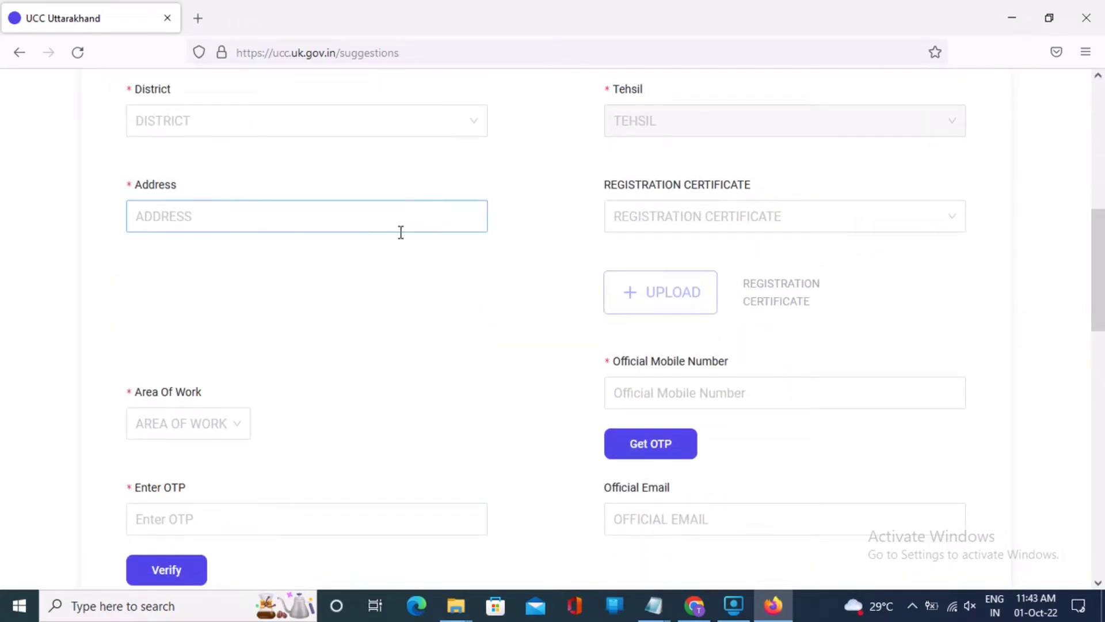
{"action": "left_click", "coordinate": [829, 231]}
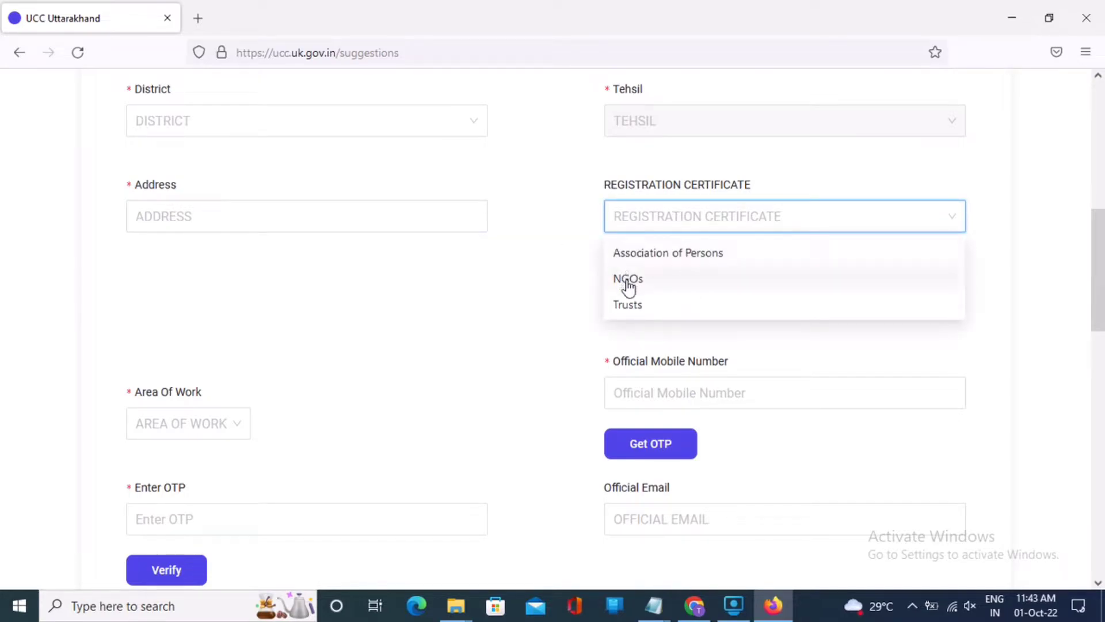
{"action": "left_click", "coordinate": [603, 296]}
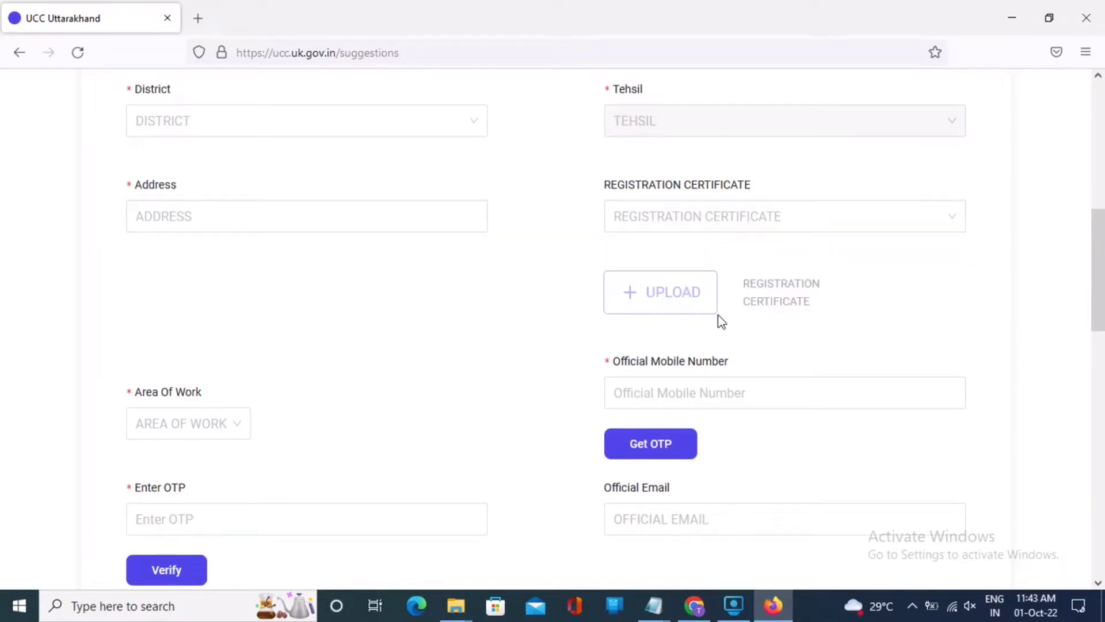
{"action": "scroll", "coordinate": [718, 305], "scroll_direction": "down", "scroll_amount": 1}
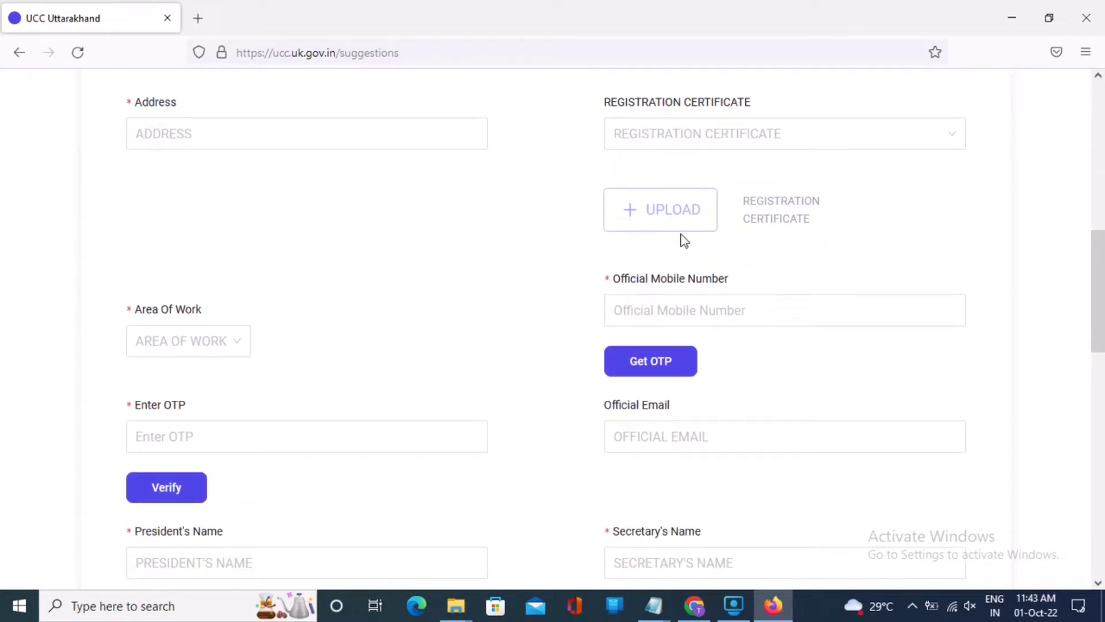
{"action": "scroll", "coordinate": [568, 247], "scroll_direction": "down", "scroll_amount": 1}
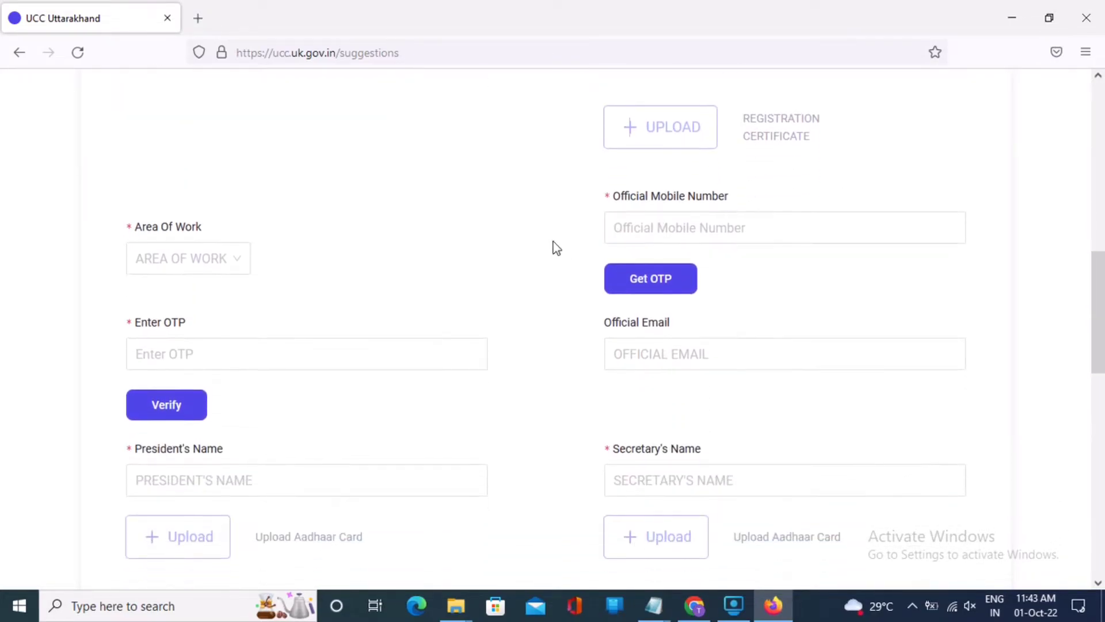
{"action": "scroll", "coordinate": [329, 227], "scroll_direction": "down", "scroll_amount": 1}
{"action": "left_click", "coordinate": [217, 183]}
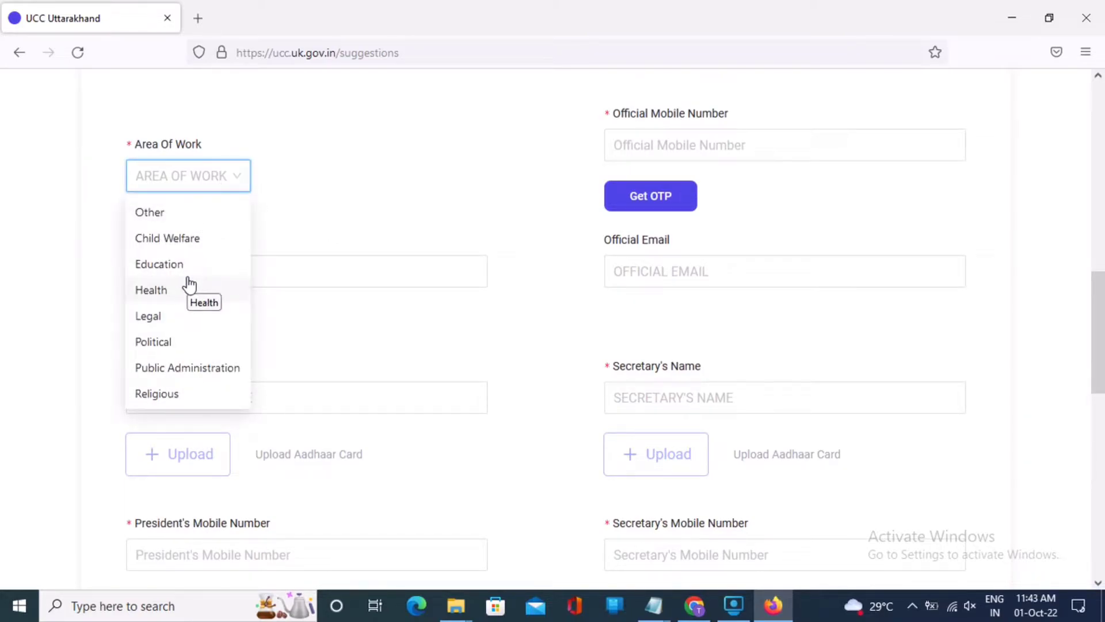
{"action": "scroll", "coordinate": [189, 284], "scroll_direction": "down", "scroll_amount": 2}
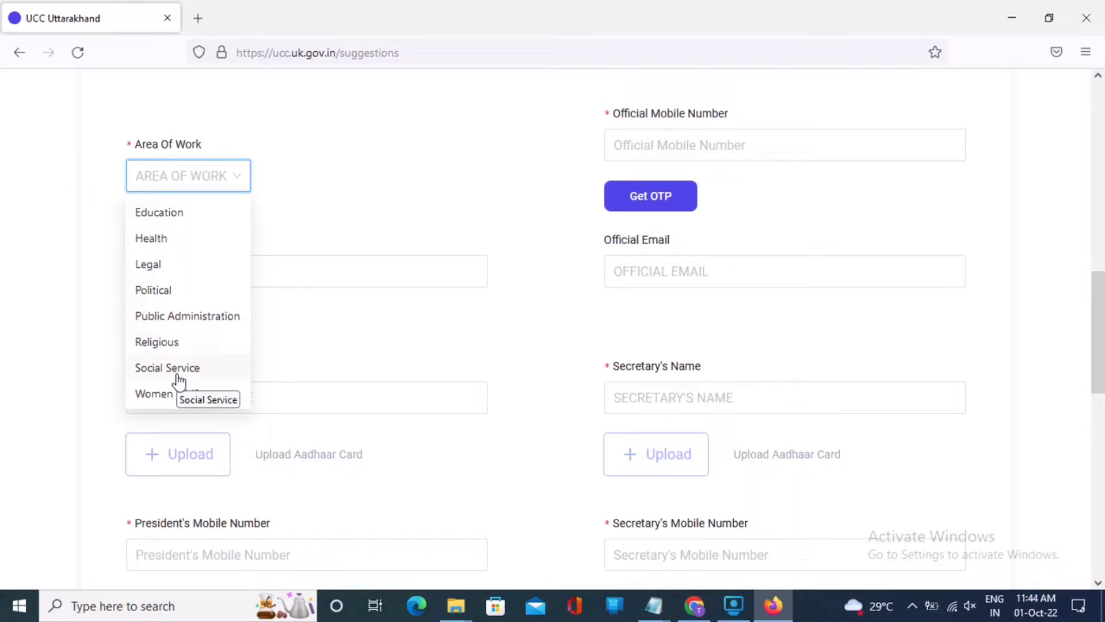
{"action": "left_click", "coordinate": [566, 210]}
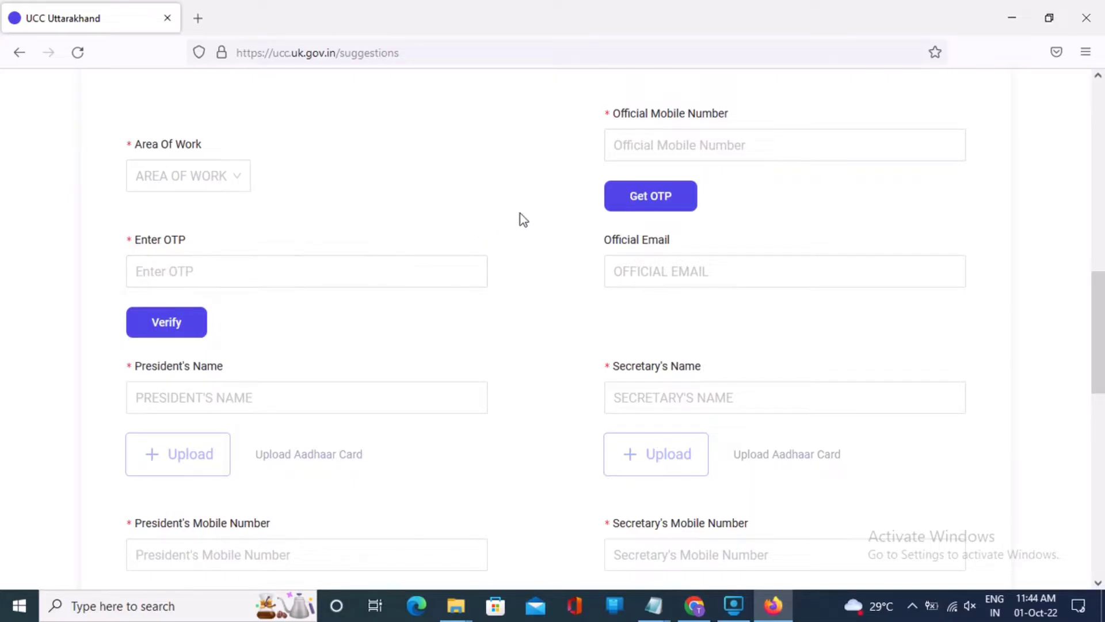
{"action": "scroll", "coordinate": [757, 224], "scroll_direction": "down", "scroll_amount": 3}
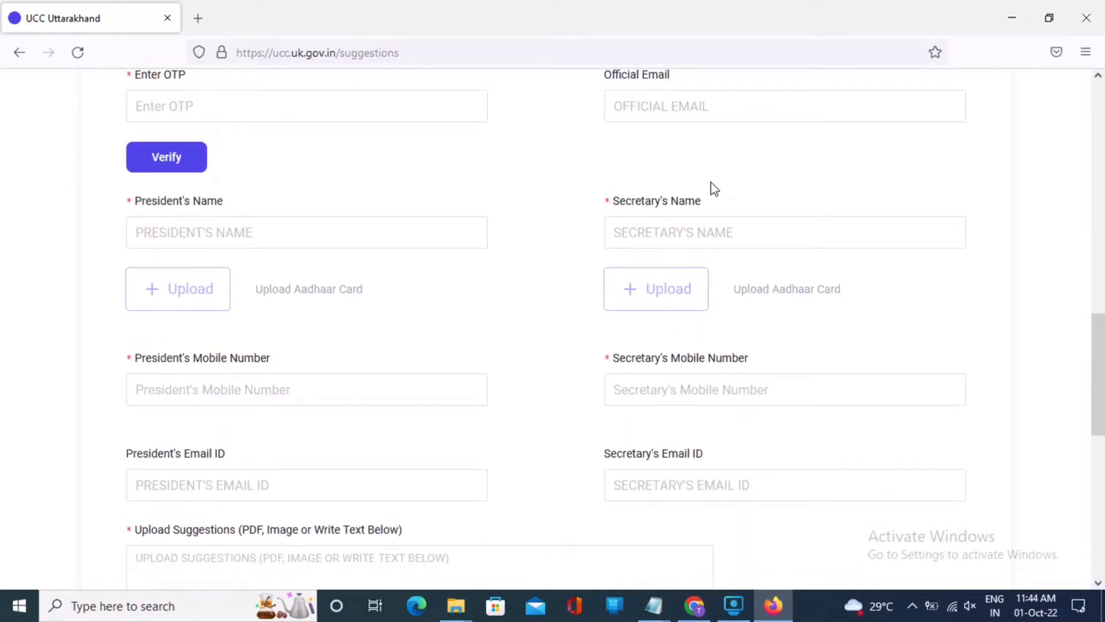
Step: Enter and delete test text 'DFDF' in the President's and Secretary's Name fields
{"action": "scroll", "coordinate": [712, 183], "scroll_direction": "up", "scroll_amount": 2}
{"action": "left_click", "coordinate": [714, 183]}
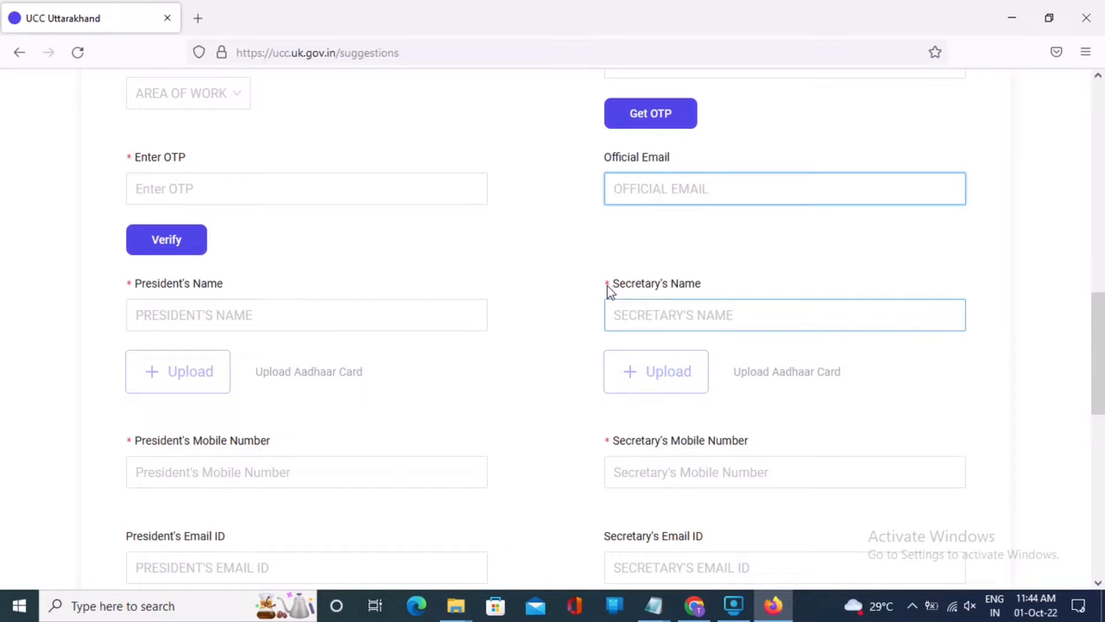
{"action": "scroll", "coordinate": [605, 259], "scroll_direction": "down", "scroll_amount": 2}
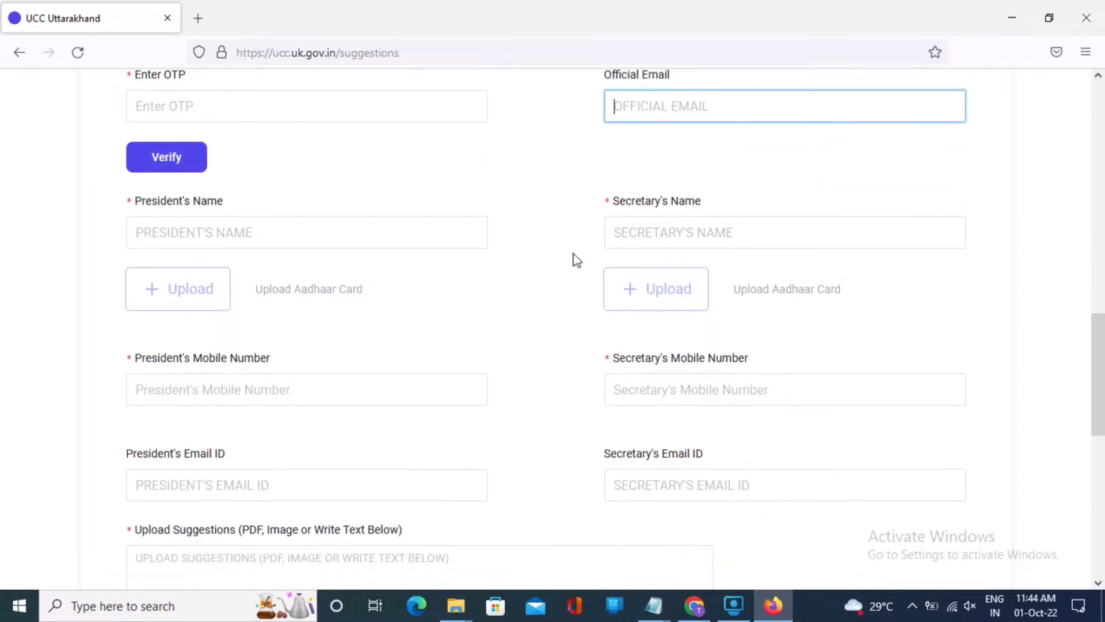
{"action": "left_click", "coordinate": [221, 233]}
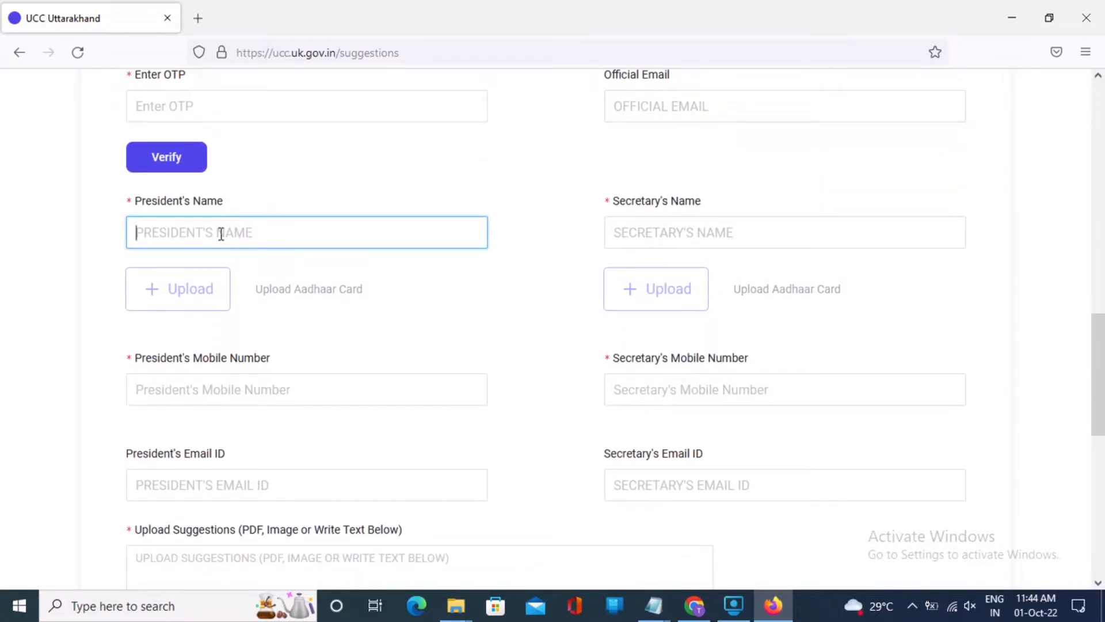
{"action": "type", "text": "DFDF"}
{"action": "key", "text": "BackSpace"}
{"action": "key", "text": "BackSpace"}
{"action": "key", "text": "BackSpace"}
{"action": "key", "text": "BackSpace"}
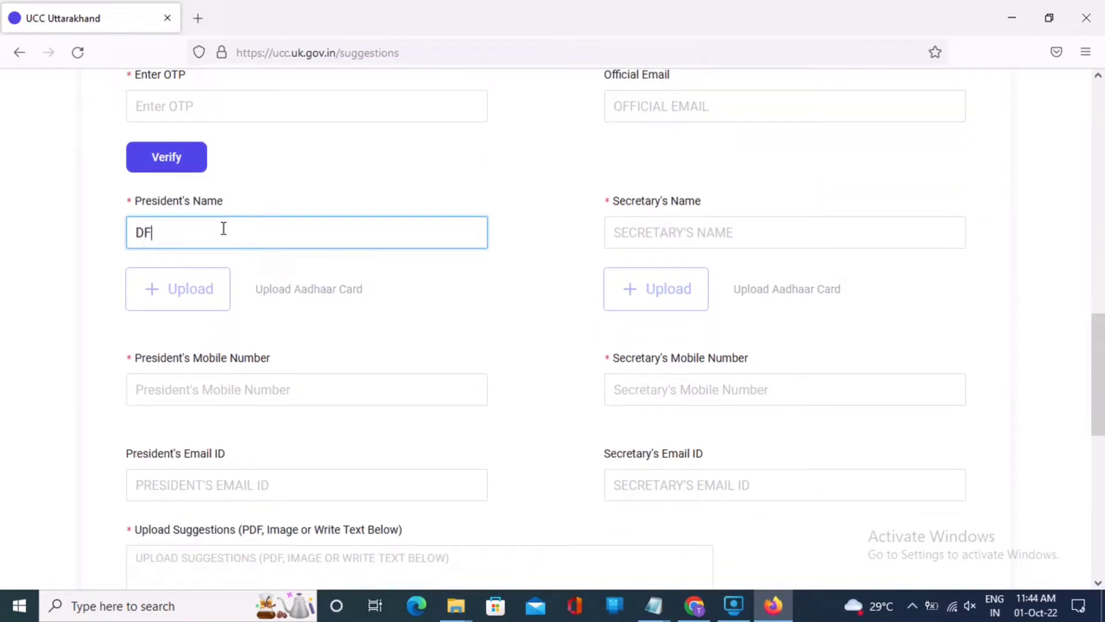
{"action": "left_click", "coordinate": [641, 229]}
{"action": "type", "text": "DFDF"}
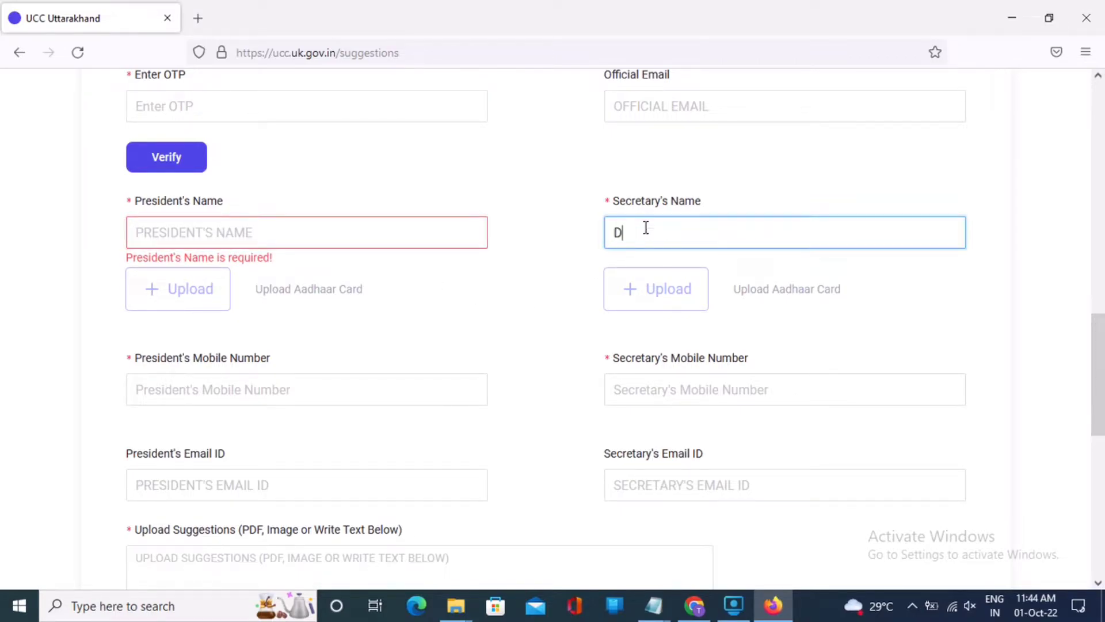
{"action": "key", "text": "BackSpace"}
{"action": "key", "text": "BackSpace"}
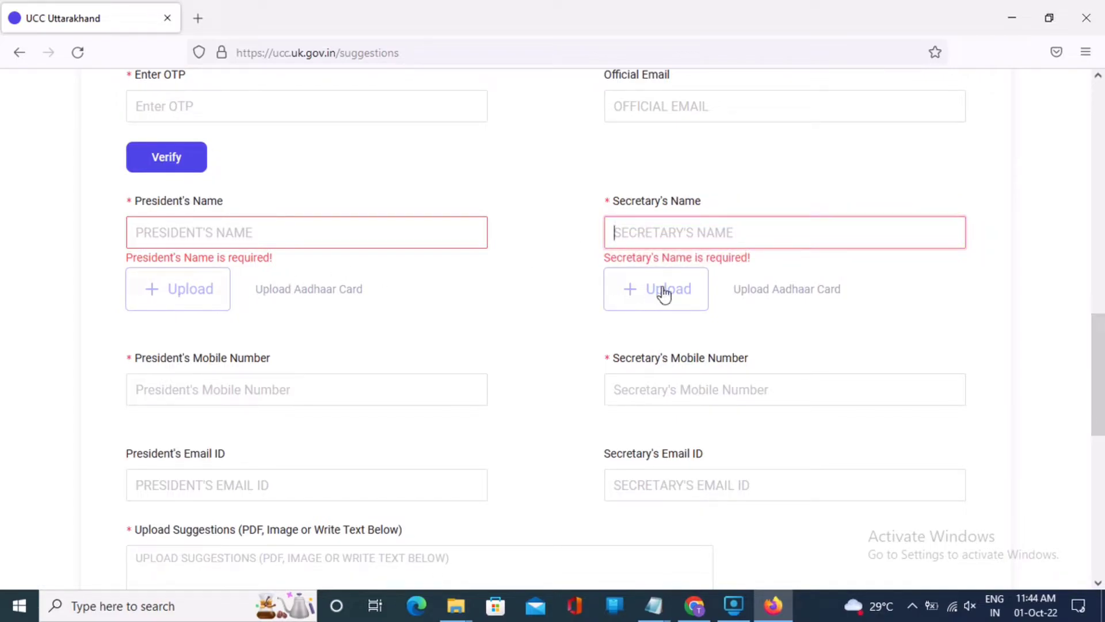
Step: Try the mobile number, email and Upload Suggestions fields, then scroll back to the top
{"action": "scroll", "coordinate": [502, 318], "scroll_direction": "down", "scroll_amount": 1}
{"action": "scroll", "coordinate": [502, 318], "scroll_direction": "down", "scroll_amount": 2}
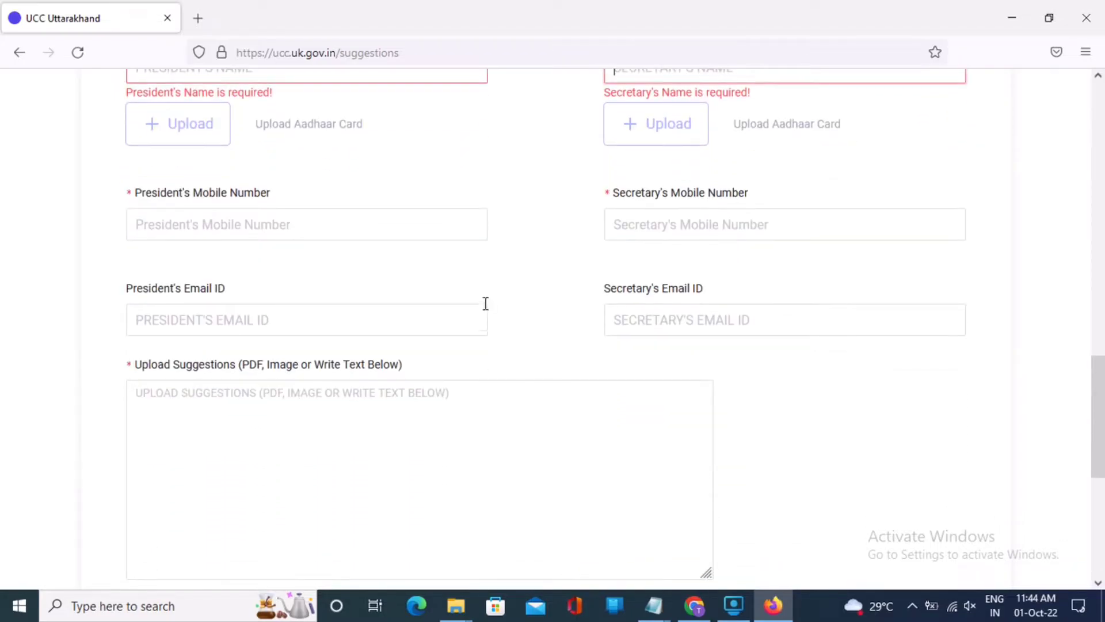
{"action": "left_click", "coordinate": [203, 228]}
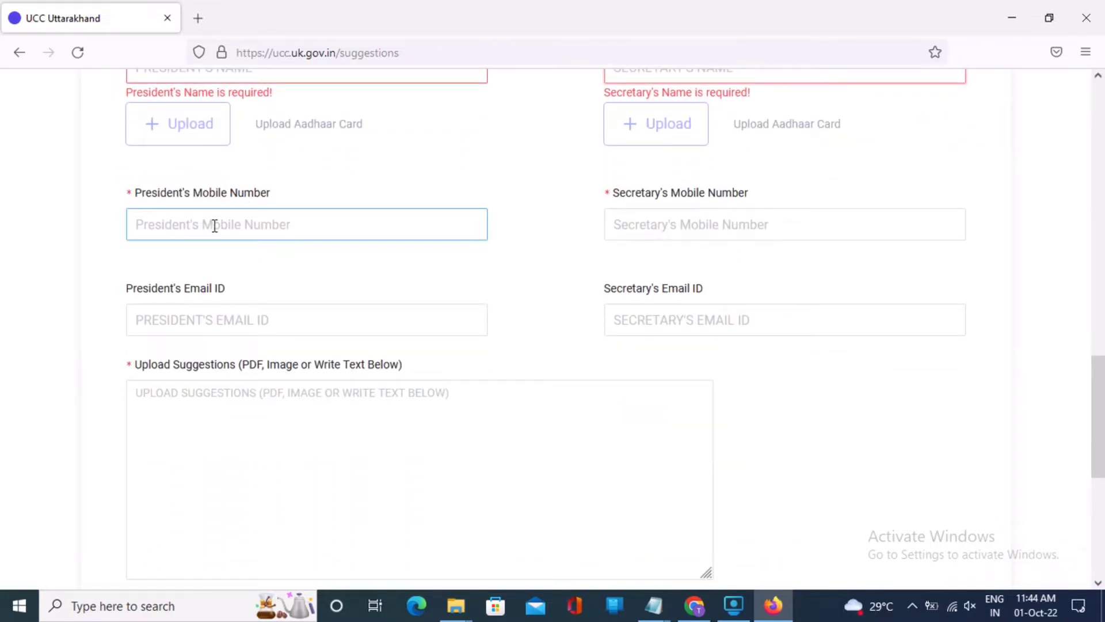
{"action": "left_click", "coordinate": [683, 224]}
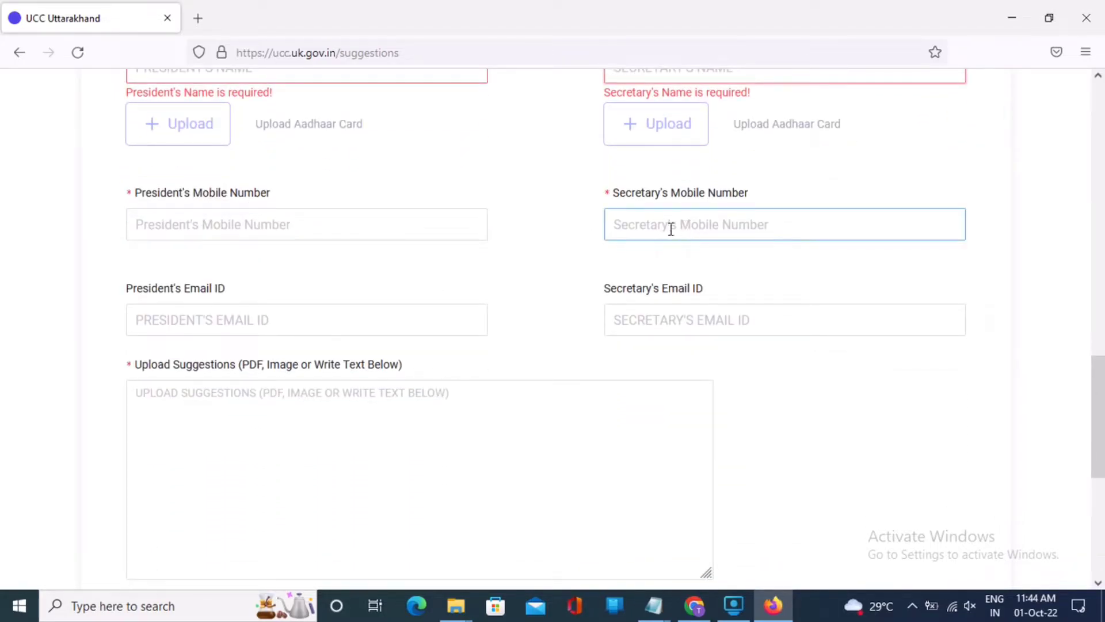
{"action": "left_click", "coordinate": [603, 237]}
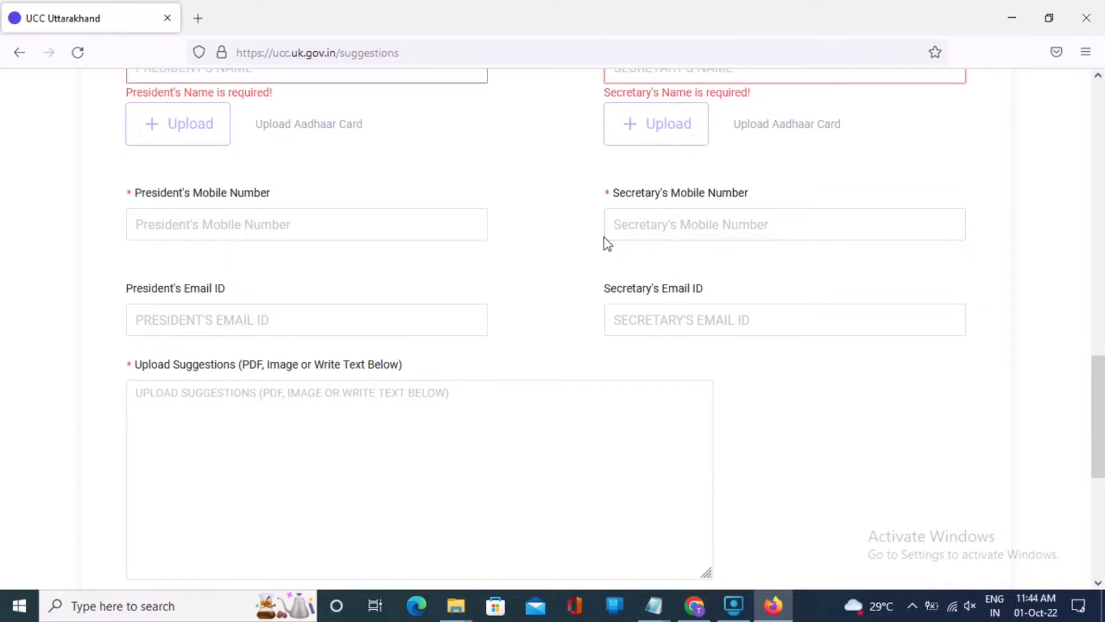
{"action": "scroll", "coordinate": [603, 237], "scroll_direction": "down", "scroll_amount": 2}
{"action": "left_click", "coordinate": [426, 233]}
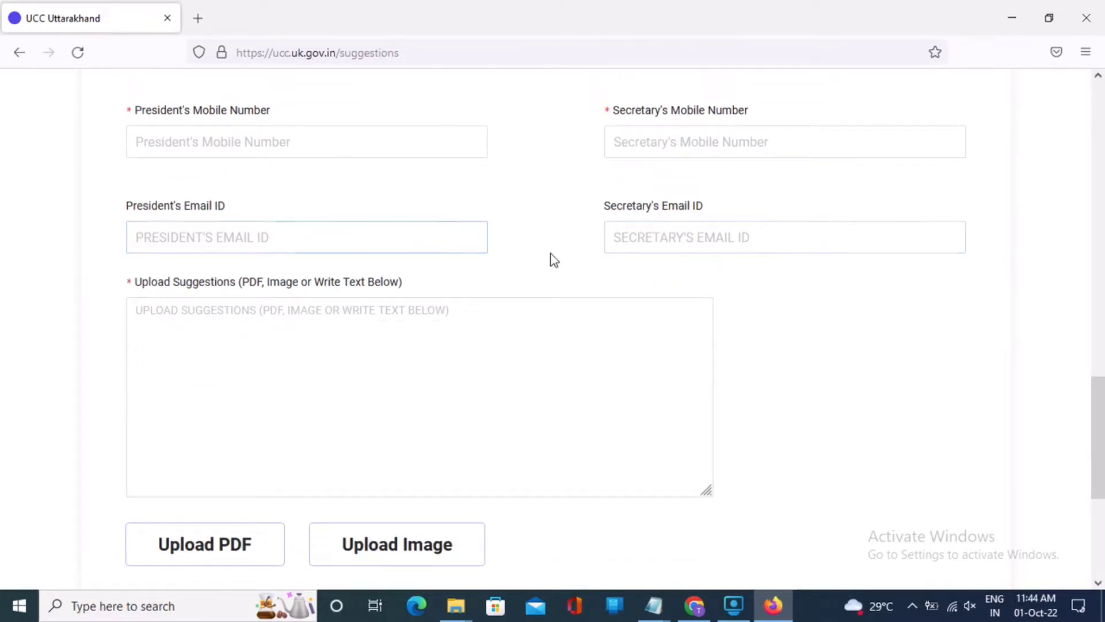
{"action": "scroll", "coordinate": [540, 266], "scroll_direction": "down", "scroll_amount": 2}
{"action": "left_click", "coordinate": [433, 241]}
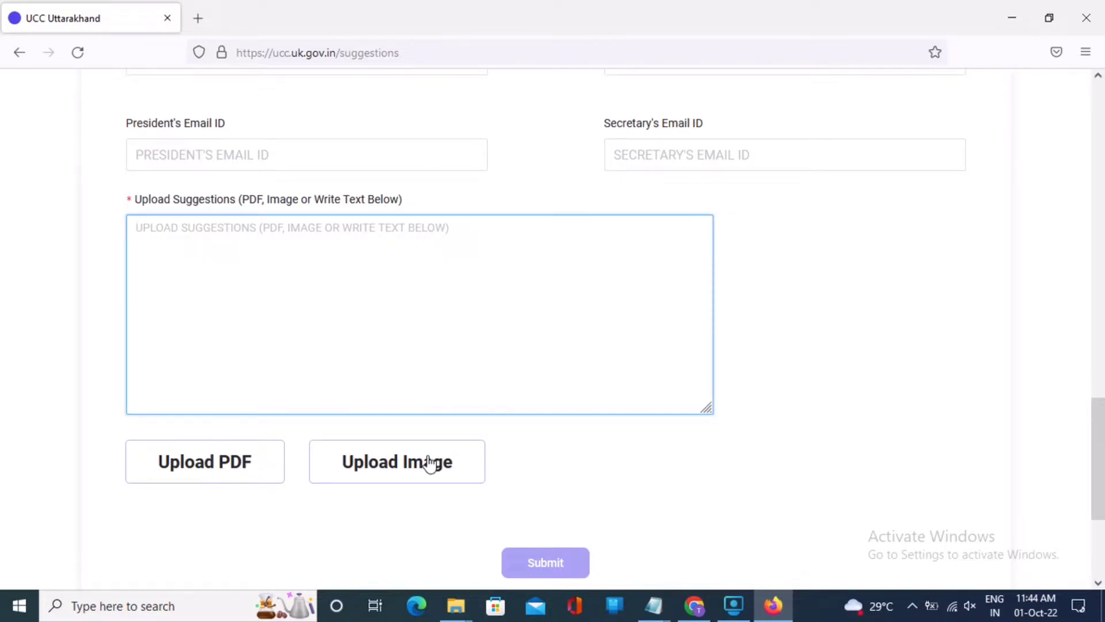
{"action": "scroll", "coordinate": [494, 502], "scroll_direction": "down", "scroll_amount": 2}
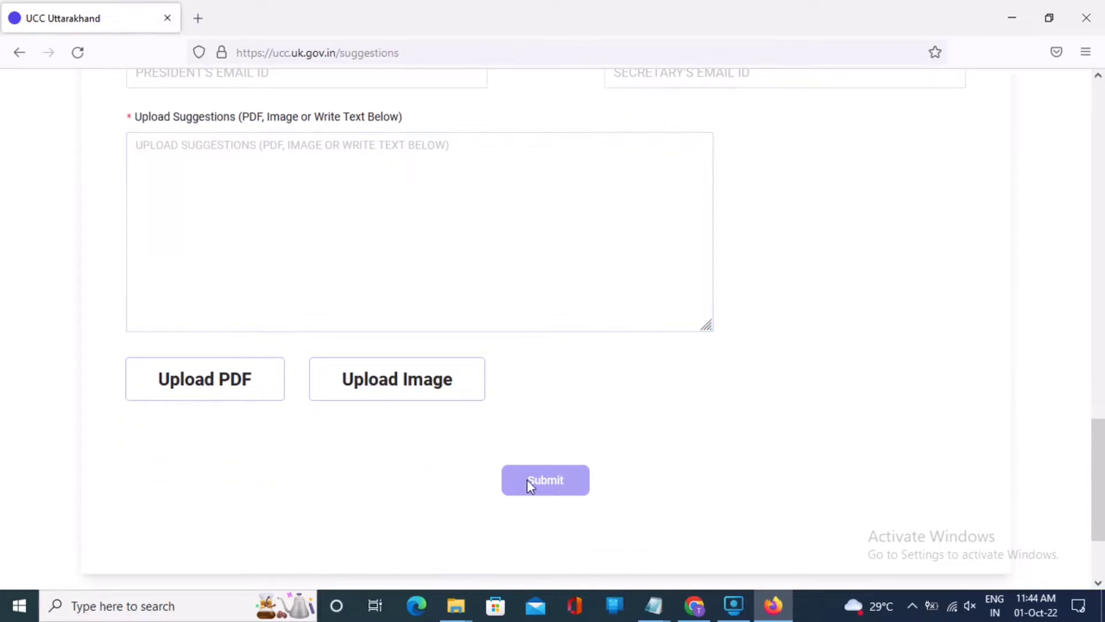
{"action": "scroll", "coordinate": [529, 487], "scroll_direction": "up", "scroll_amount": 20}
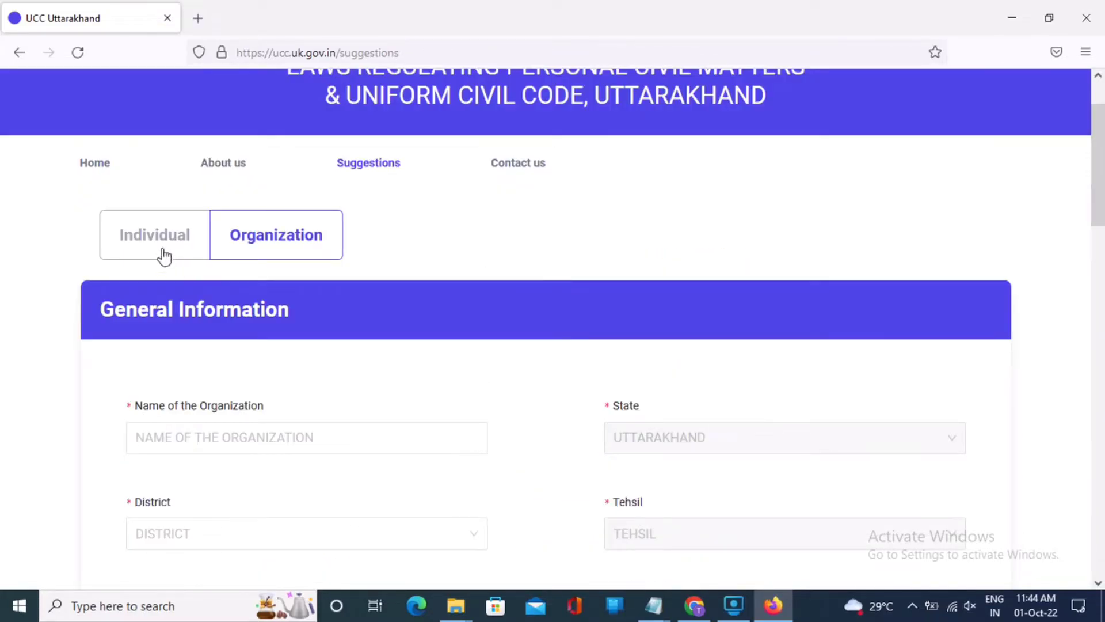
Step: Switch to the Individual form and enter the applicant's first name
{"action": "left_click", "coordinate": [153, 240]}
{"action": "scroll", "coordinate": [508, 342], "scroll_direction": "down", "scroll_amount": 5}
{"action": "left_click", "coordinate": [317, 179]}
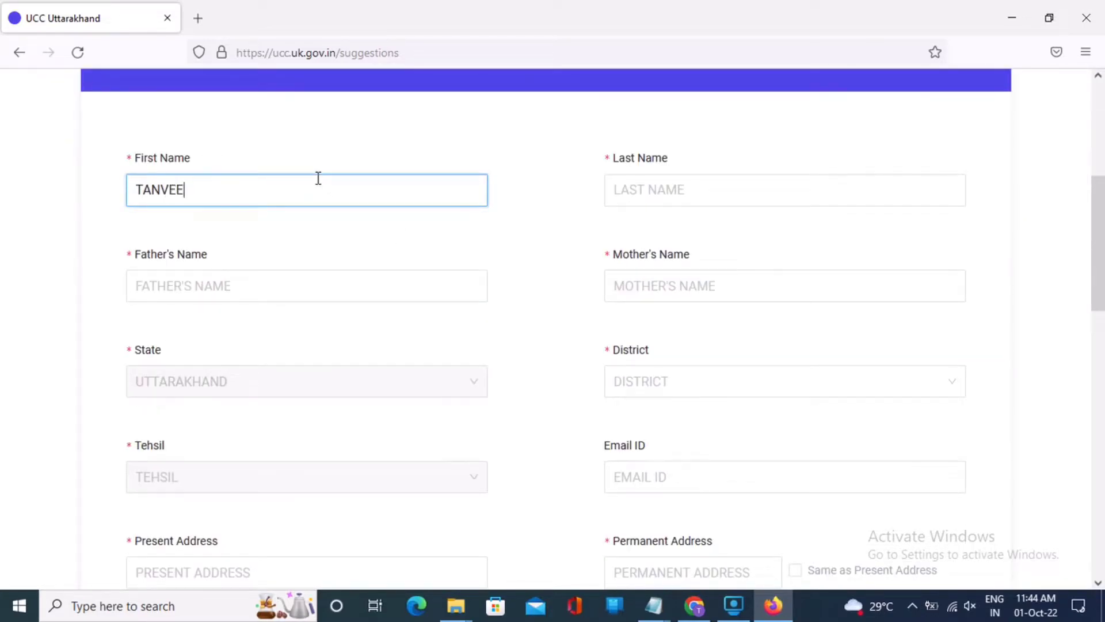
Step: Enter the applicant's last name, correcting several mistyped attempts
{"action": "left_click", "coordinate": [646, 191]}
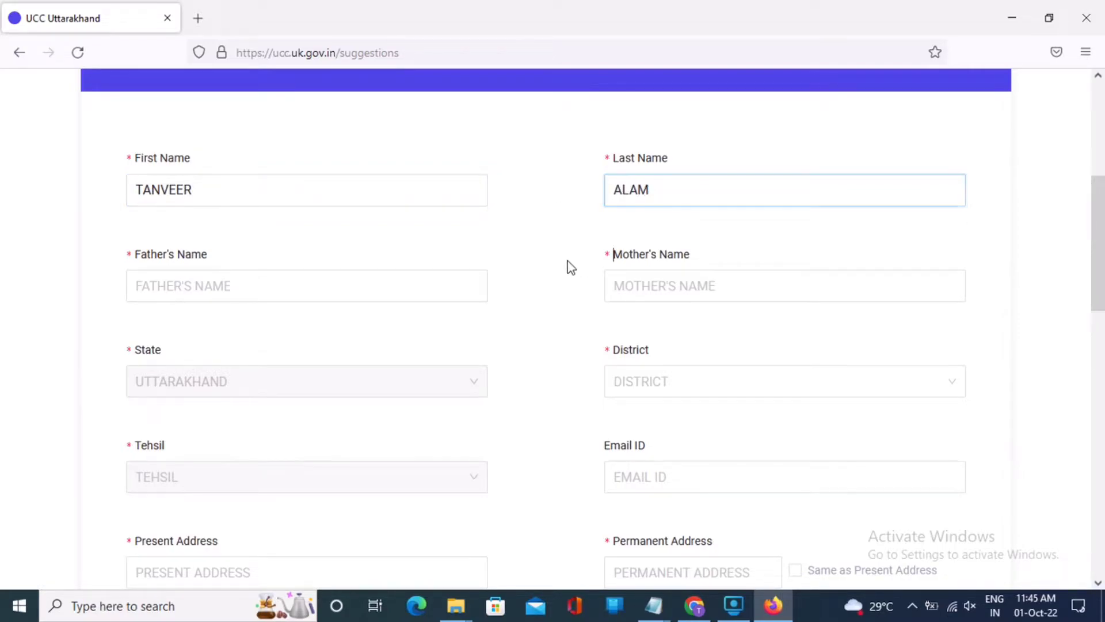
{"action": "double_click", "coordinate": [687, 186]}
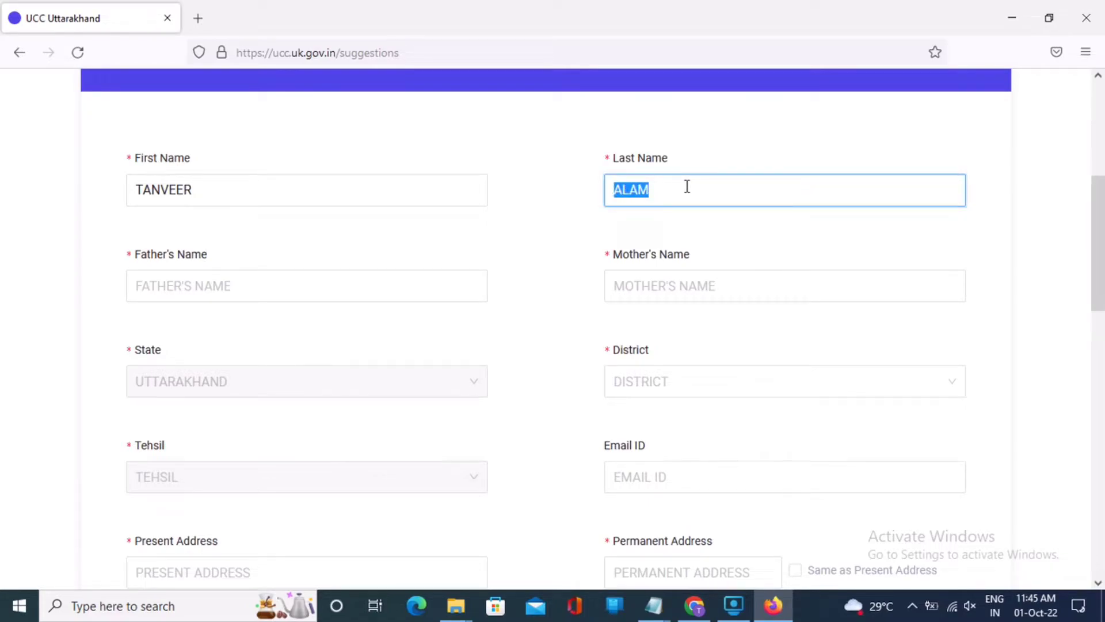
{"action": "key", "text": "BackSpace"}
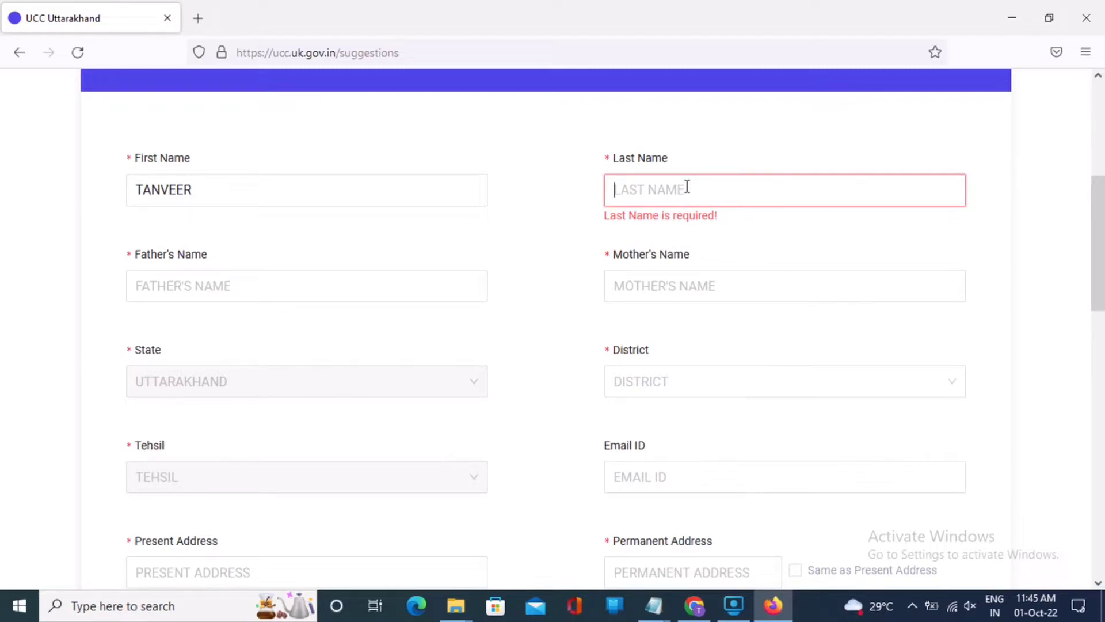
{"action": "type", "text": "."}
{"action": "left_click", "coordinate": [768, 170]}
{"action": "left_click", "coordinate": [685, 191]}
{"action": "key", "text": "BackSpace"}
{"action": "type", "text": "YA"}
{"action": "key", "text": "BackSpace"}
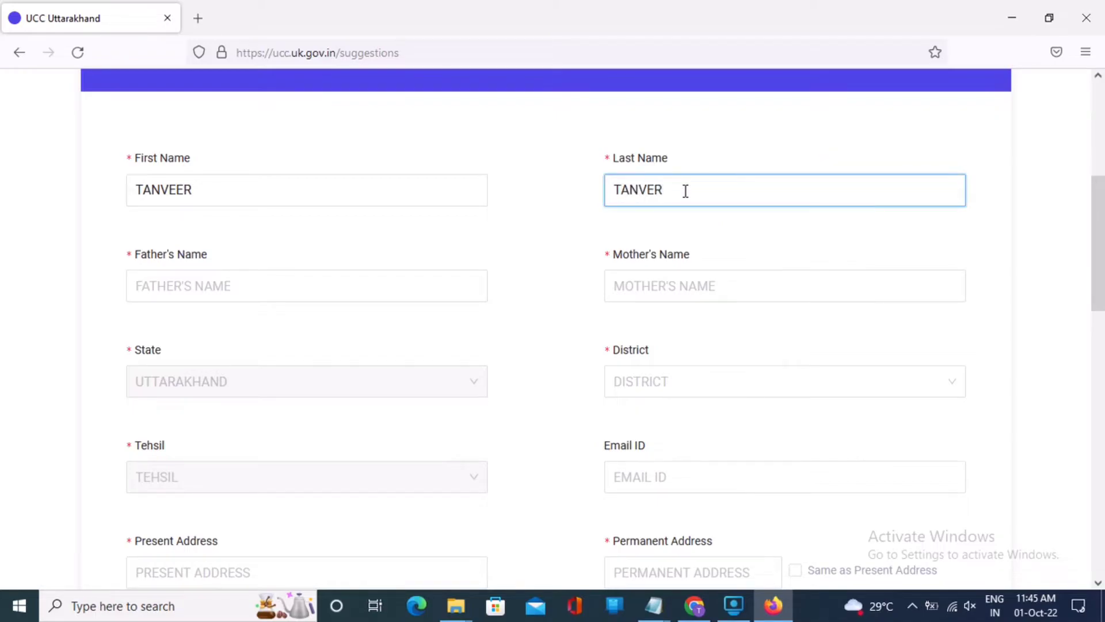
{"action": "double_click", "coordinate": [684, 194]}
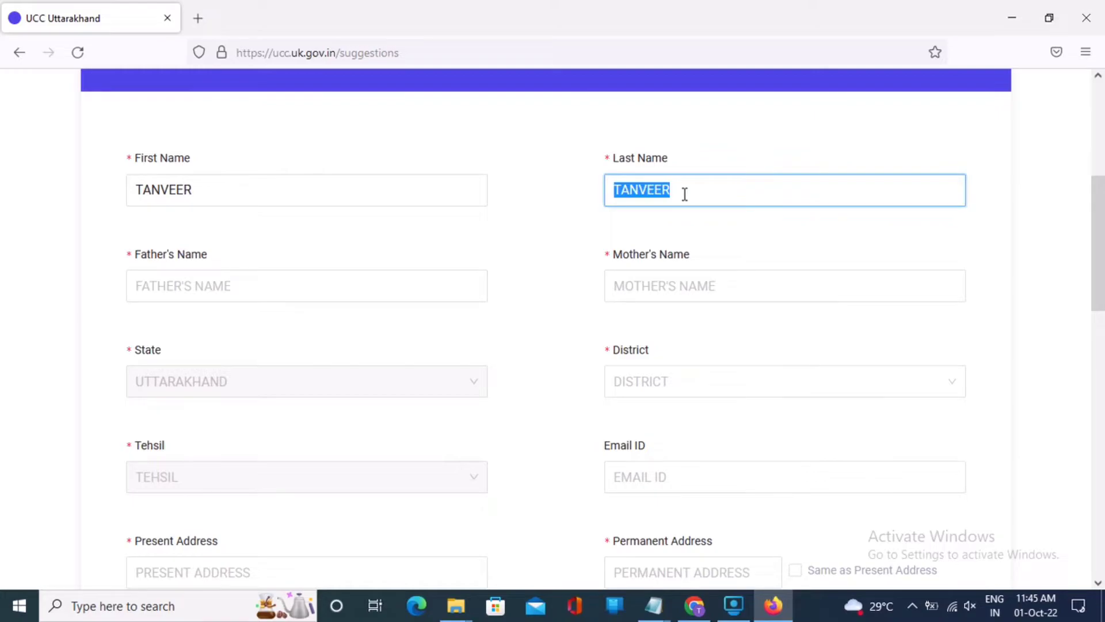
{"action": "key", "text": "BackSpace"}
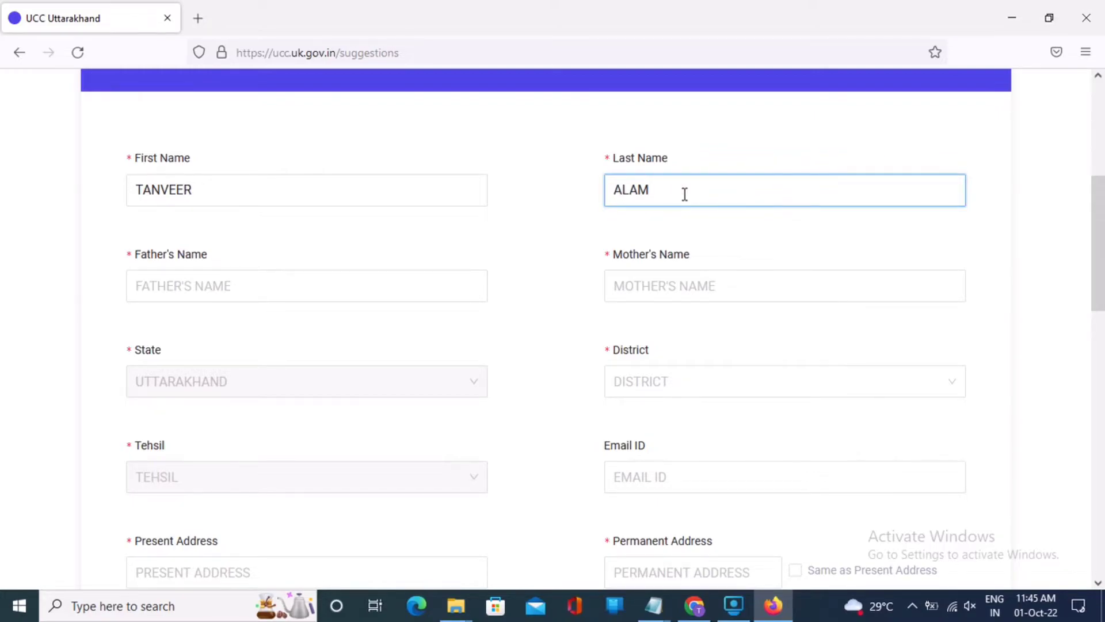
Step: Enter the father's name and mother's name
{"action": "left_click", "coordinate": [420, 273]}
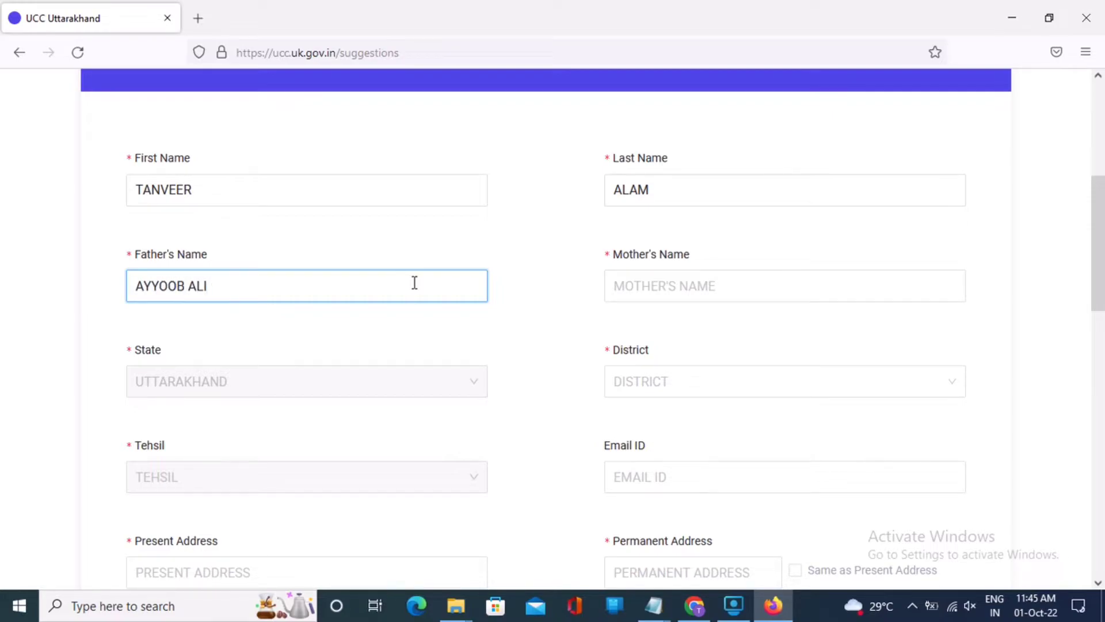
{"action": "left_click", "coordinate": [636, 288]}
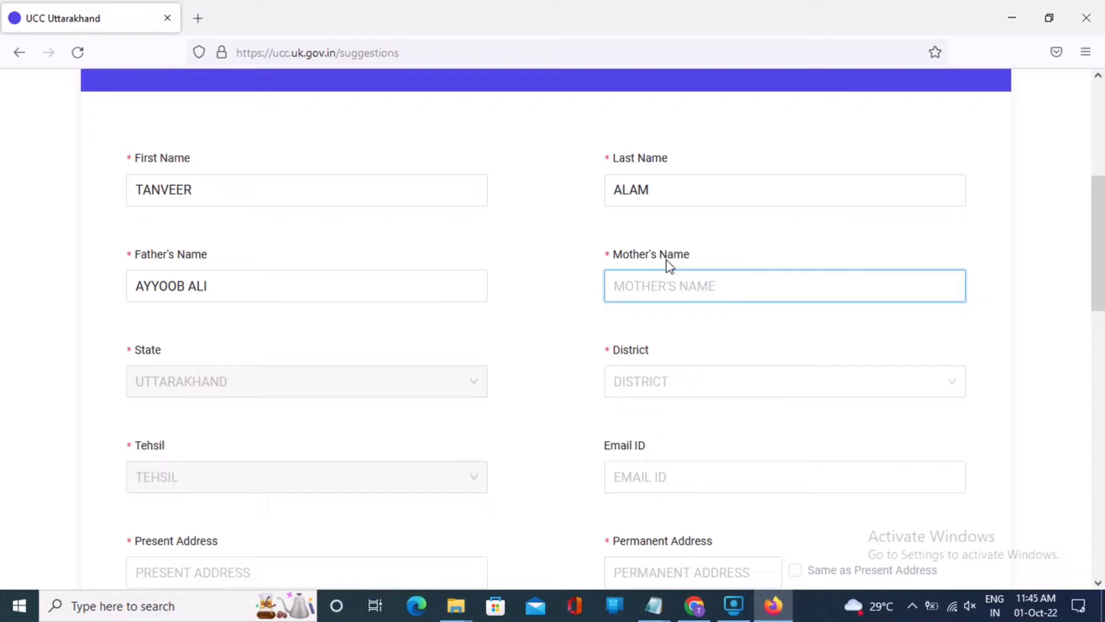
{"action": "type", "text": "ISHRANA"}
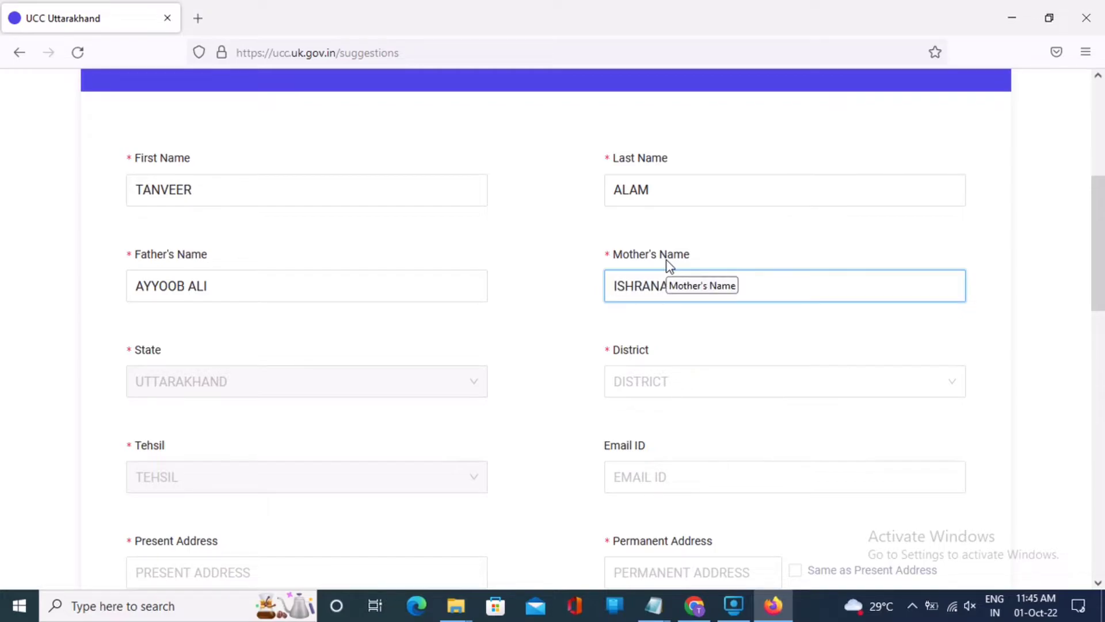
{"action": "left_click", "coordinate": [583, 302]}
{"action": "scroll", "coordinate": [584, 302], "scroll_direction": "down", "scroll_amount": 4}
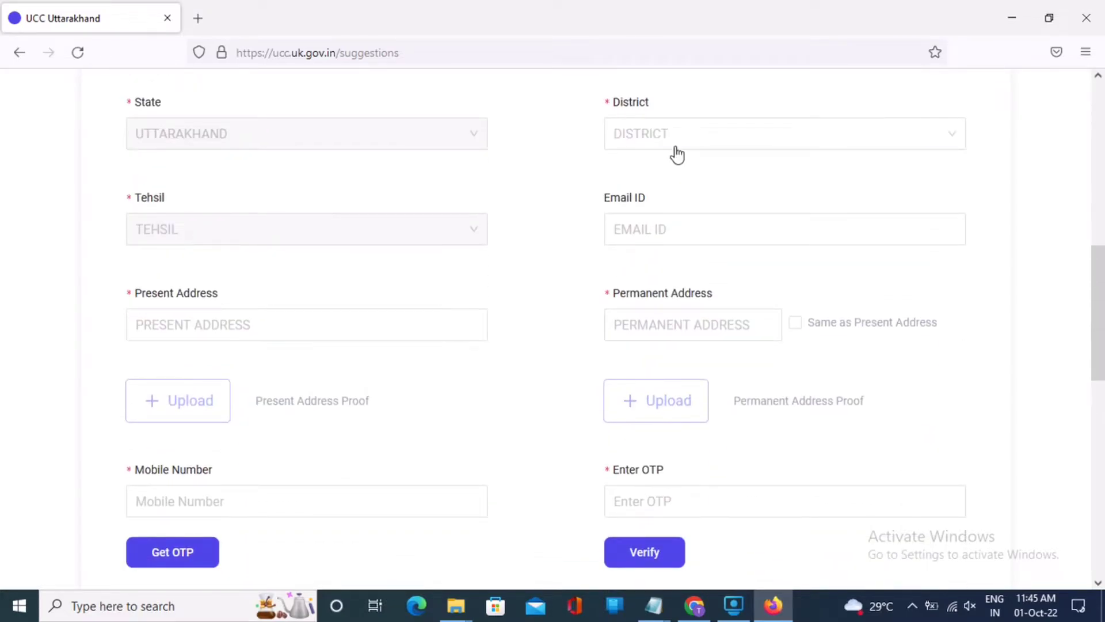
Step: Set the district to Haridwar and the tehsil to Roorkee
{"action": "left_click", "coordinate": [670, 145]}
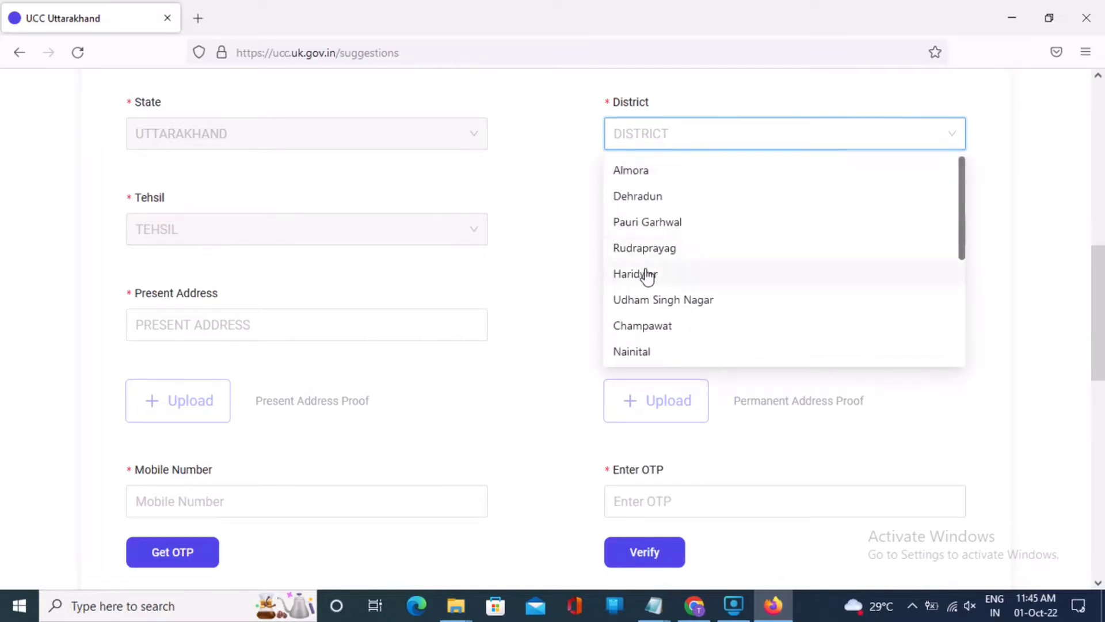
{"action": "left_click", "coordinate": [648, 275]}
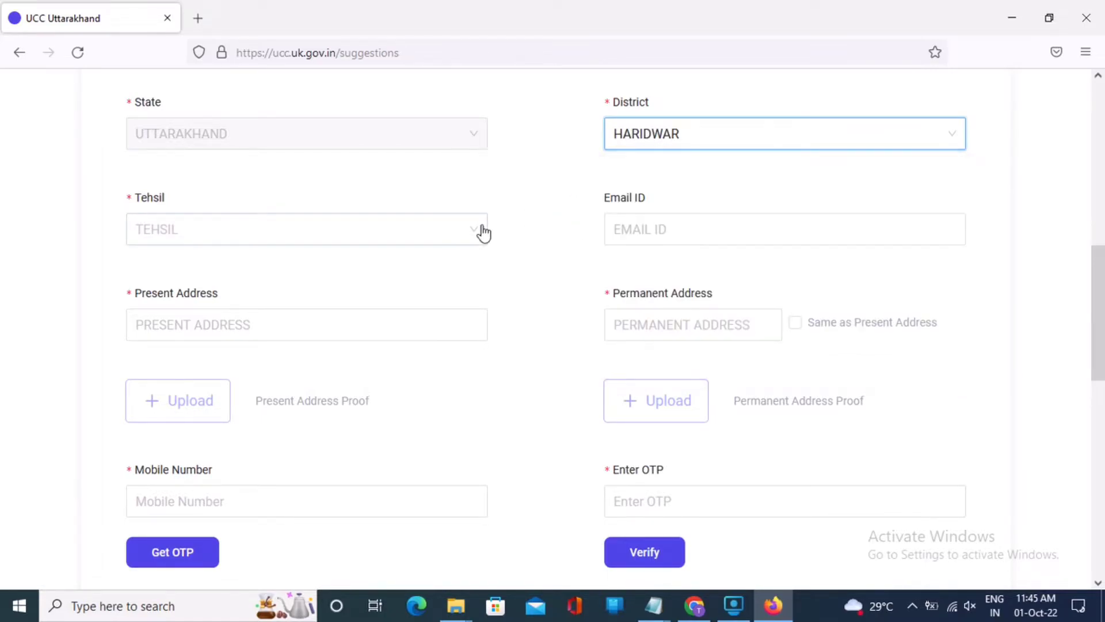
{"action": "scroll", "coordinate": [484, 232], "scroll_direction": "down", "scroll_amount": 1}
{"action": "left_click", "coordinate": [172, 152]}
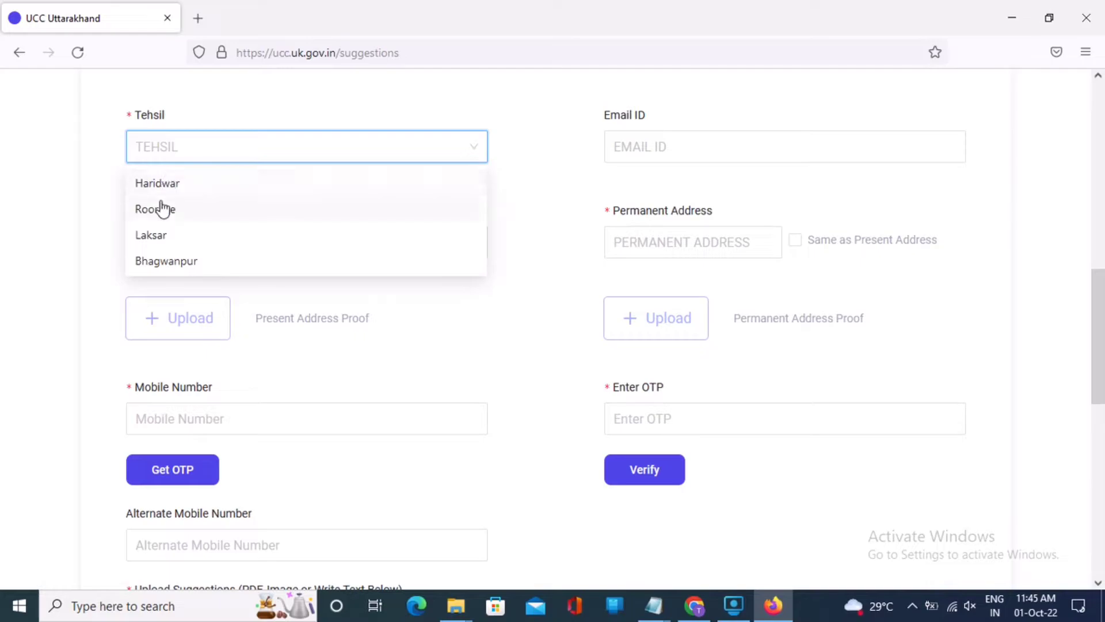
{"action": "left_click", "coordinate": [163, 209]}
Step: Autofill the email and present address, mirror it as permanent, and open the proof upload
{"action": "left_click", "coordinate": [661, 143]}
{"action": "type", "text": "C"}
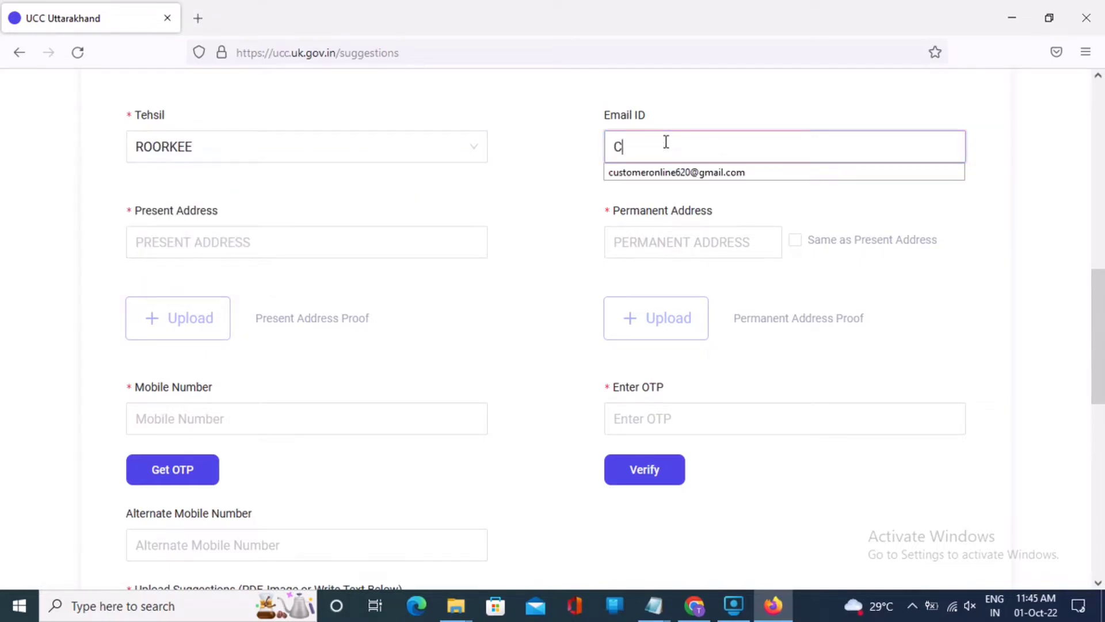
{"action": "left_click", "coordinate": [674, 172]}
{"action": "left_click", "coordinate": [400, 235]}
{"action": "left_click", "coordinate": [796, 241]}
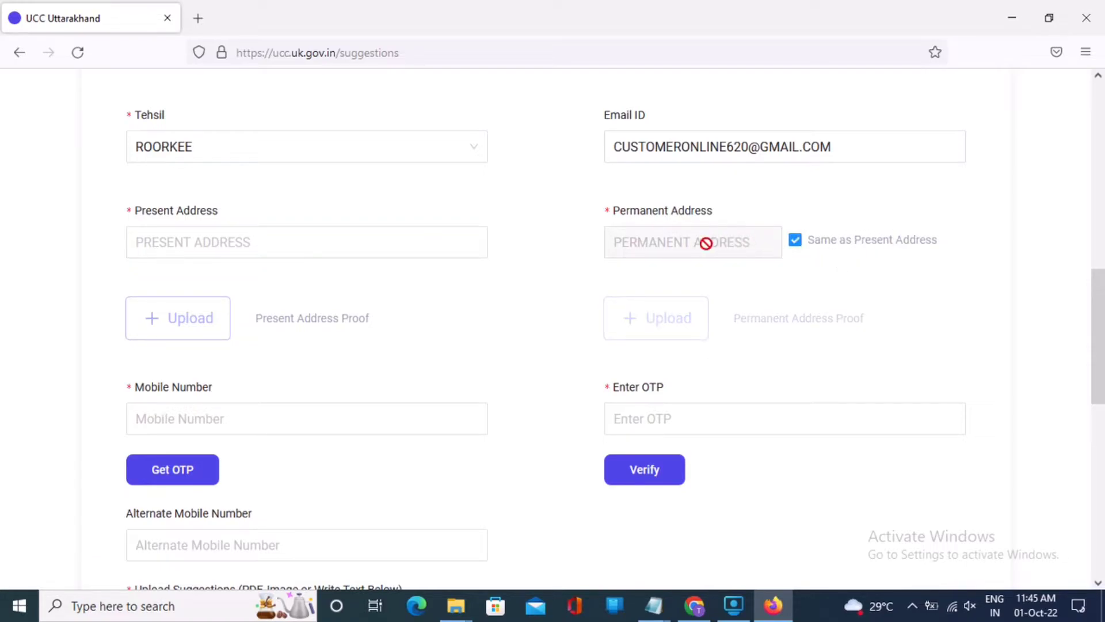
{"action": "left_click", "coordinate": [372, 241]}
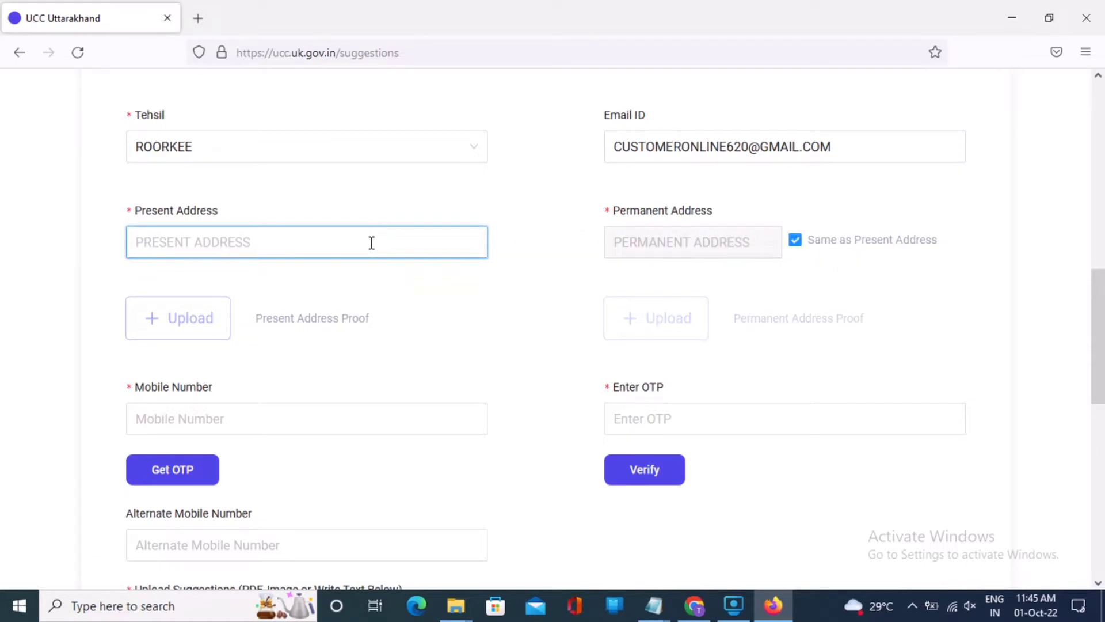
{"action": "type", "text": "TE"}
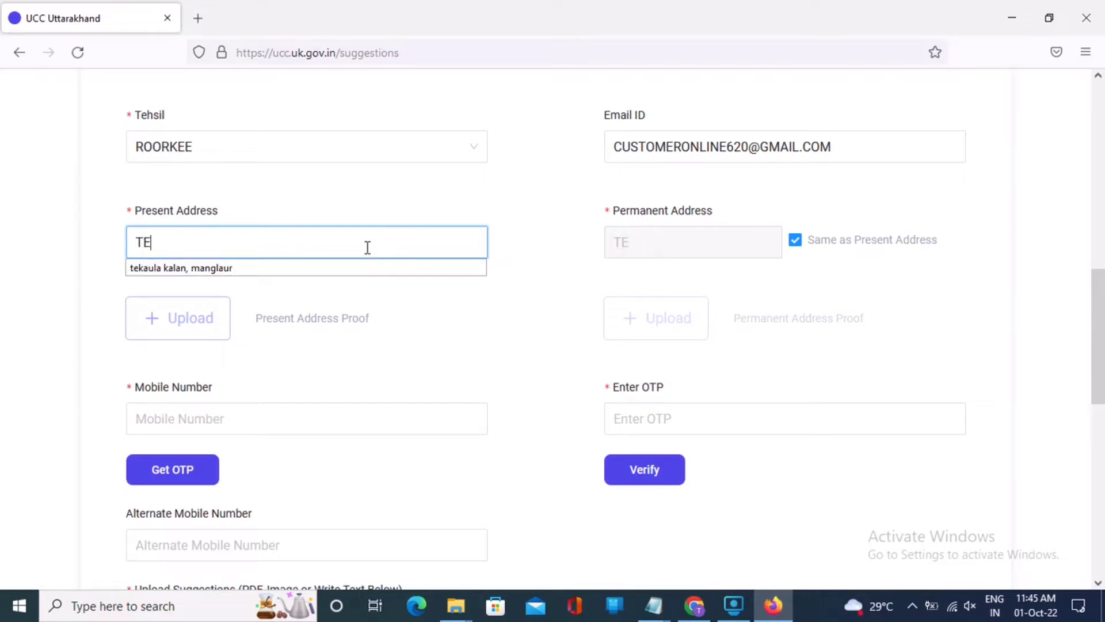
{"action": "left_click", "coordinate": [353, 268]}
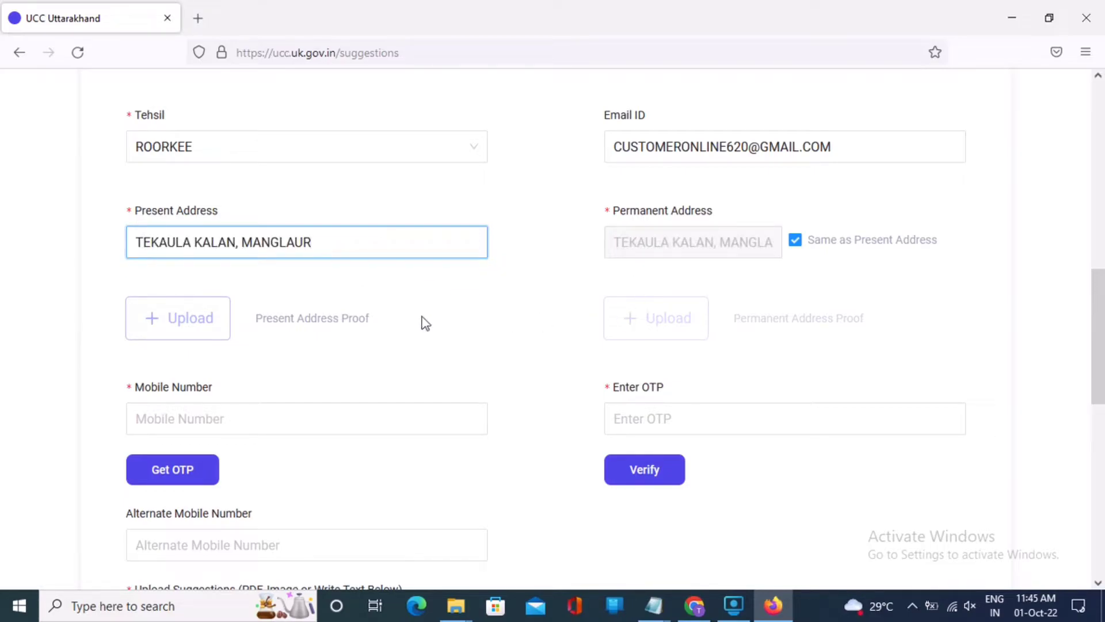
{"action": "left_click", "coordinate": [227, 314]}
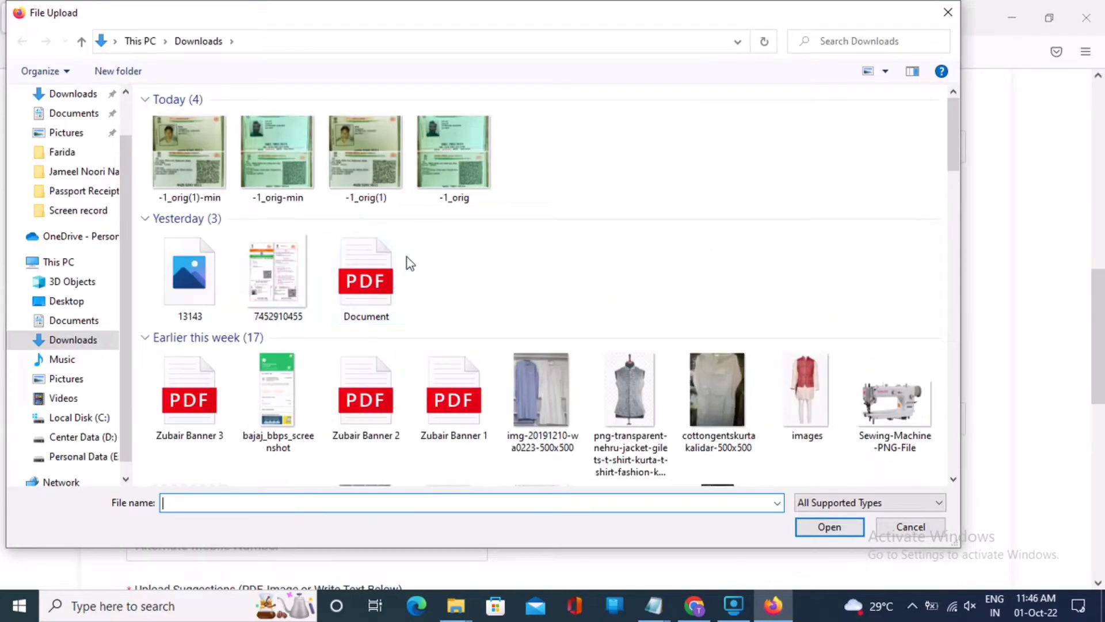
Step: Attach the JPG image as present address proof and open a new blank browser tab
{"action": "double_click", "coordinate": [289, 261]}
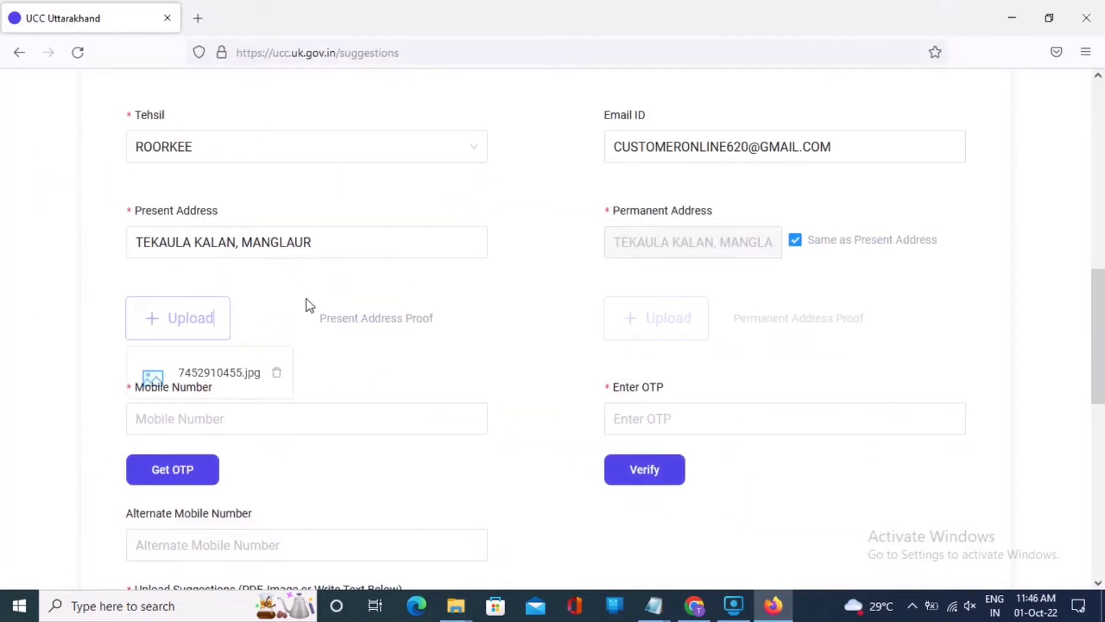
{"action": "scroll", "coordinate": [346, 304], "scroll_direction": "down", "scroll_amount": 3}
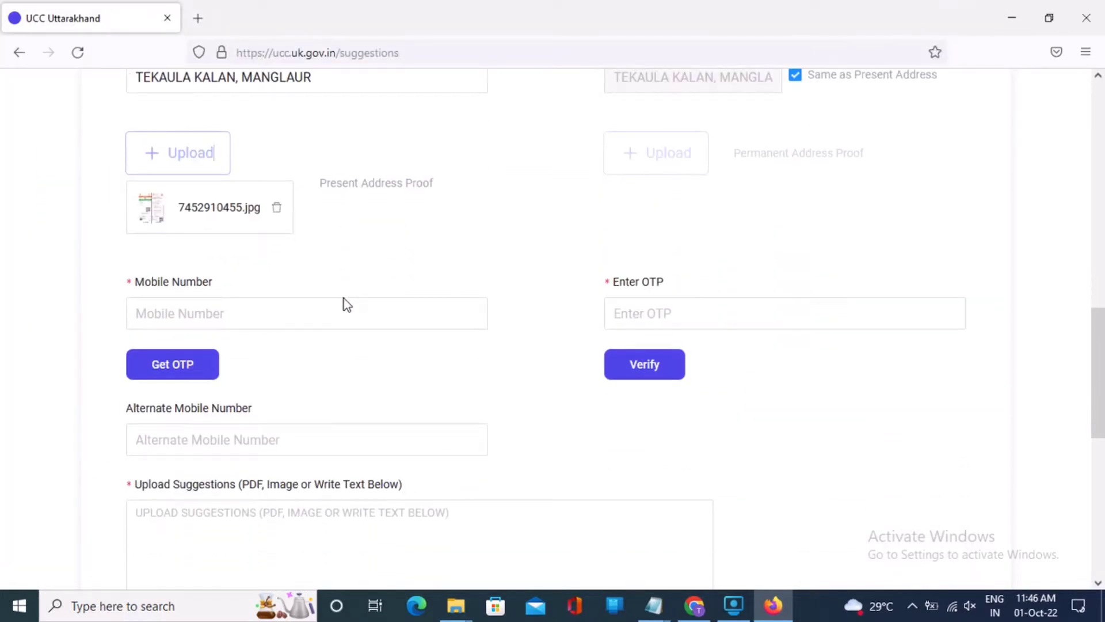
{"action": "left_click", "coordinate": [198, 19]}
{"action": "left_click", "coordinate": [431, 193]}
Step: Search Google for 'image compressor' and open the imagecompressor.com Optimizilla result
{"action": "left_click", "coordinate": [296, 12]}
{"action": "left_click", "coordinate": [447, 254]}
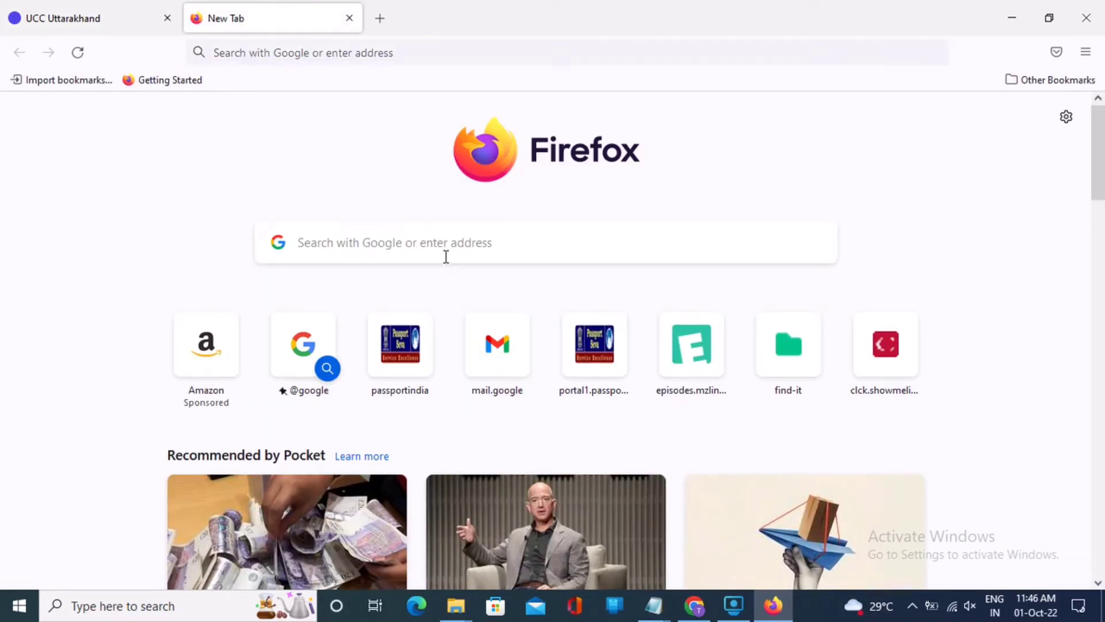
{"action": "type", "text": "IMS"}
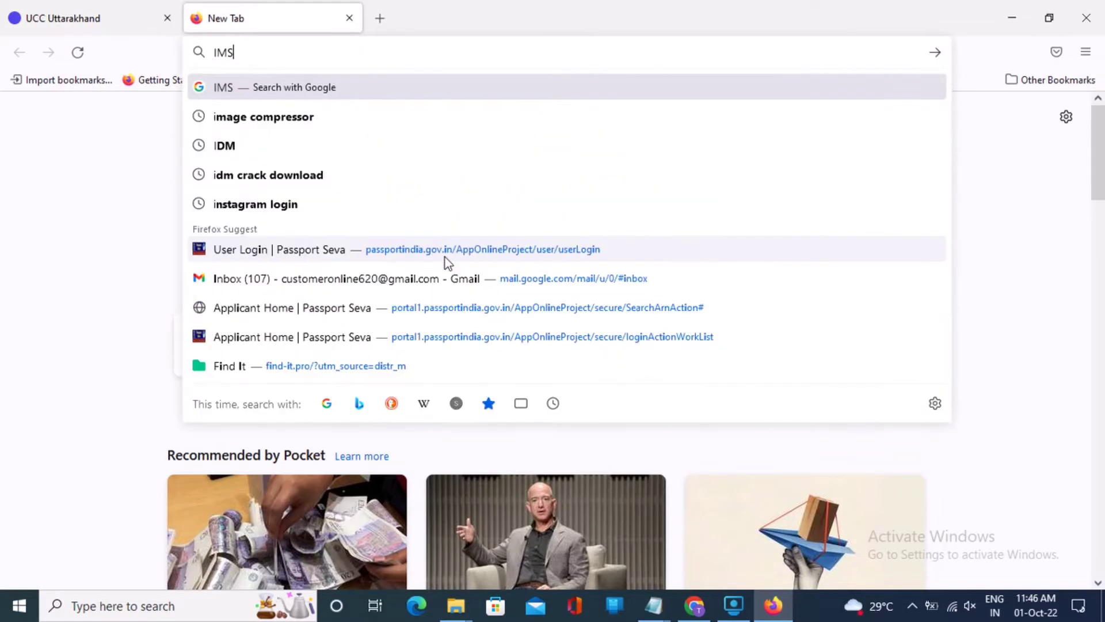
{"action": "key", "text": "BackSpace"}
{"action": "type", "text": "AGE COMM"}
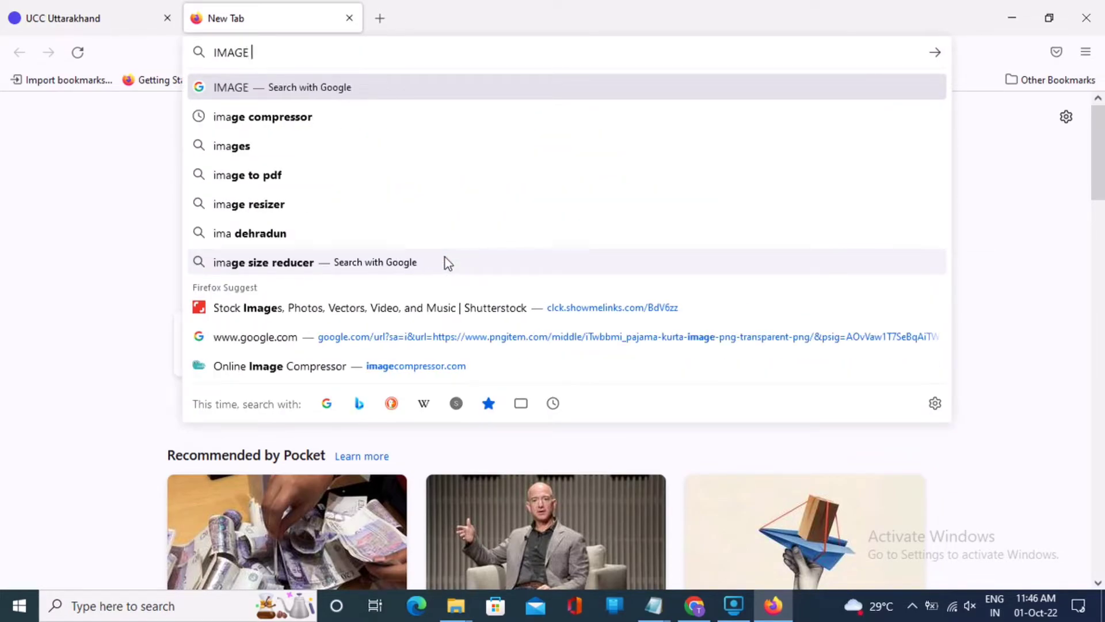
{"action": "left_click", "coordinate": [278, 116]}
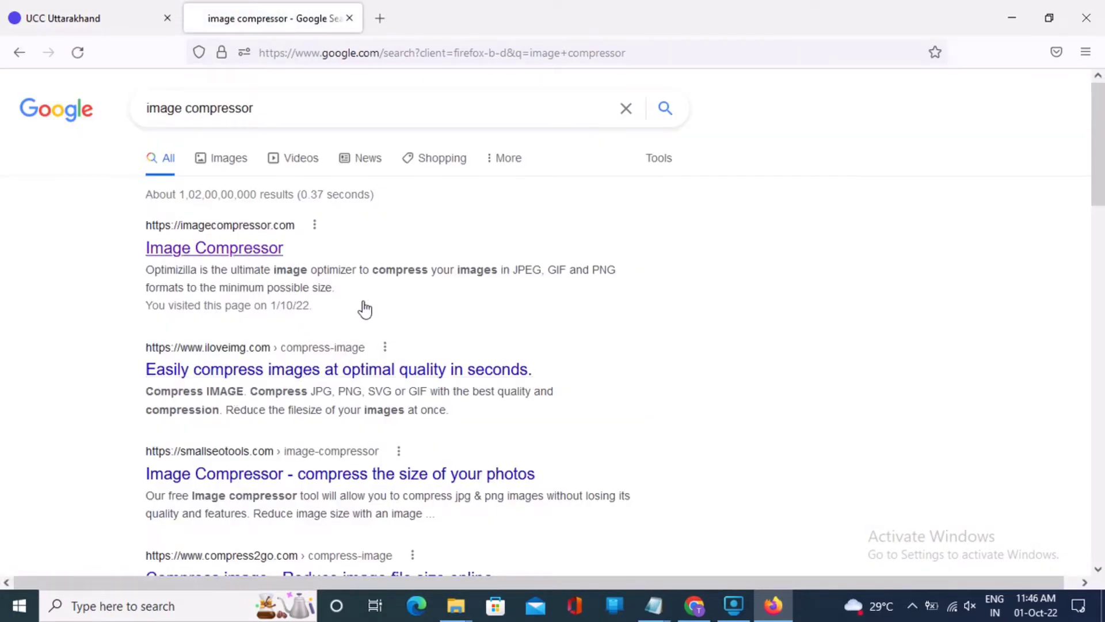
{"action": "left_click", "coordinate": [270, 249]}
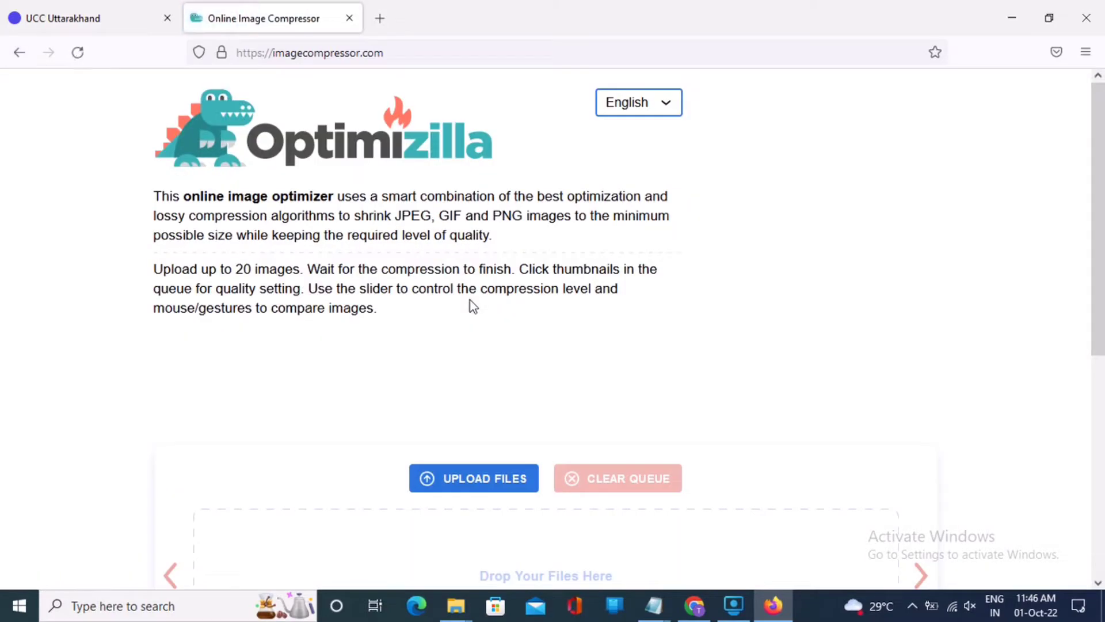
Step: Compress the -1_orig image from 3.8 MB to 563 KB and download it as a zip
{"action": "scroll", "coordinate": [460, 455], "scroll_direction": "down", "scroll_amount": 2}
{"action": "scroll", "coordinate": [451, 431], "scroll_direction": "down", "scroll_amount": 2}
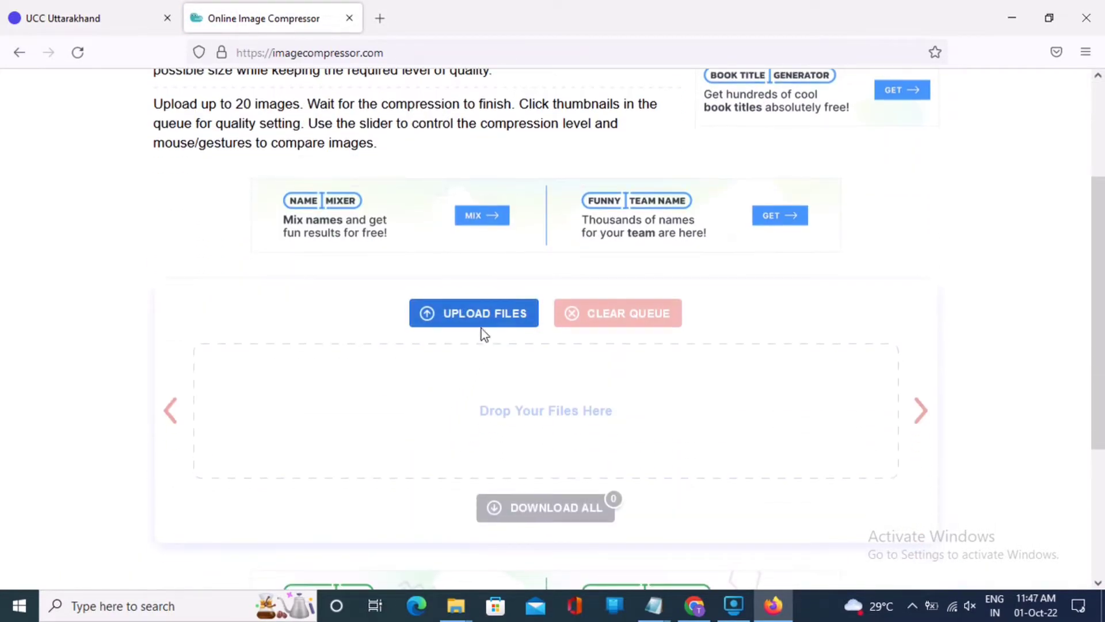
{"action": "left_click", "coordinate": [467, 322]}
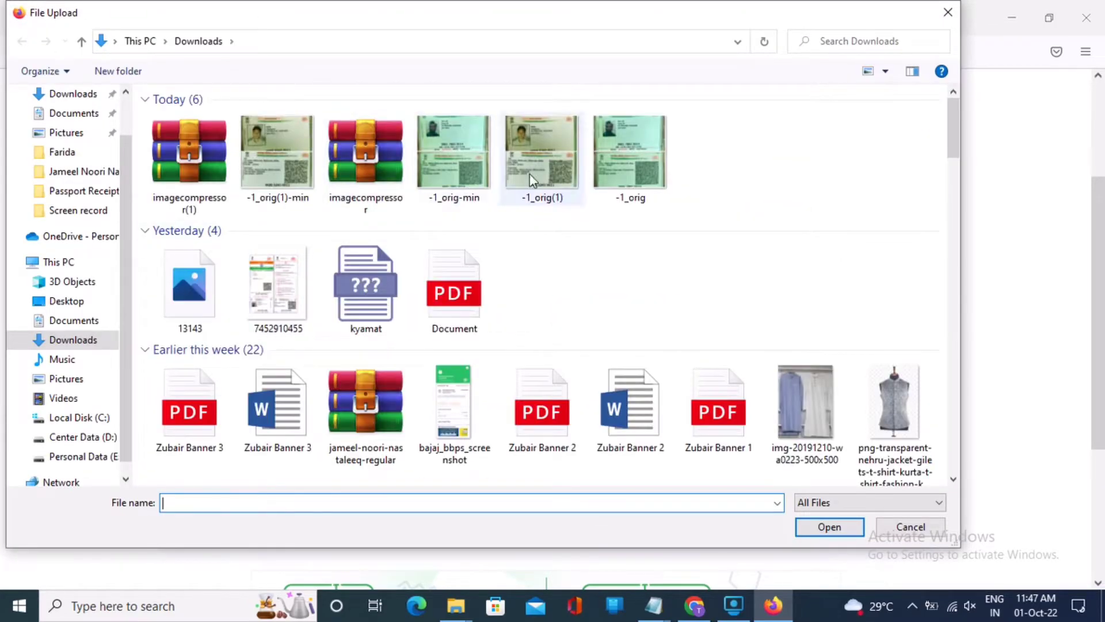
{"action": "double_click", "coordinate": [632, 167]}
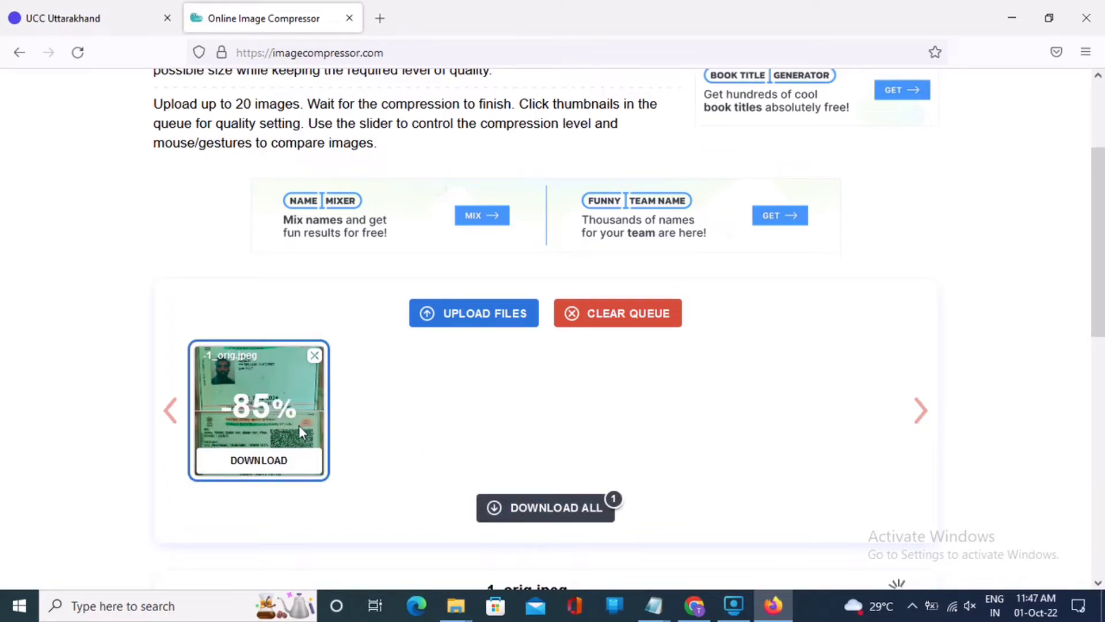
{"action": "left_click", "coordinate": [544, 508]}
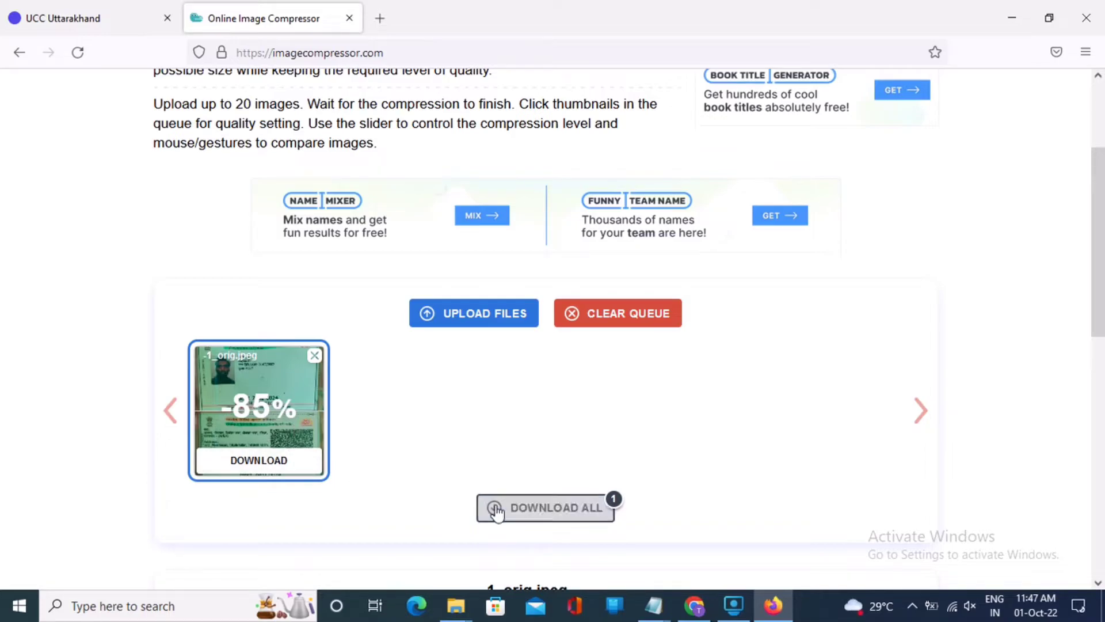
{"action": "scroll", "coordinate": [534, 484], "scroll_direction": "down", "scroll_amount": 3}
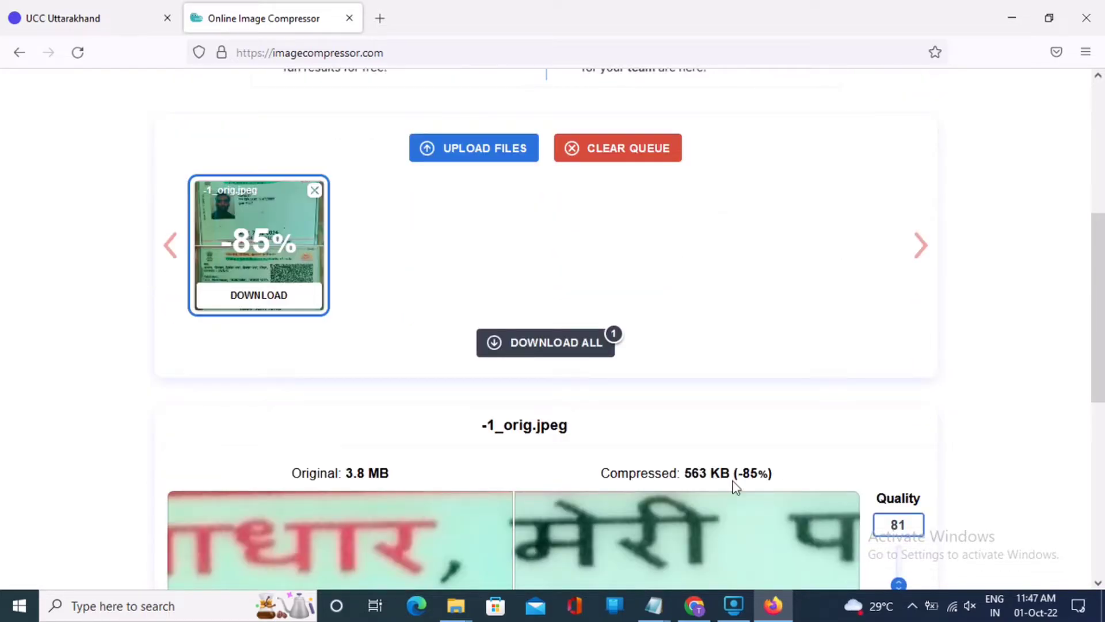
{"action": "scroll", "coordinate": [698, 488], "scroll_direction": "down", "scroll_amount": 4}
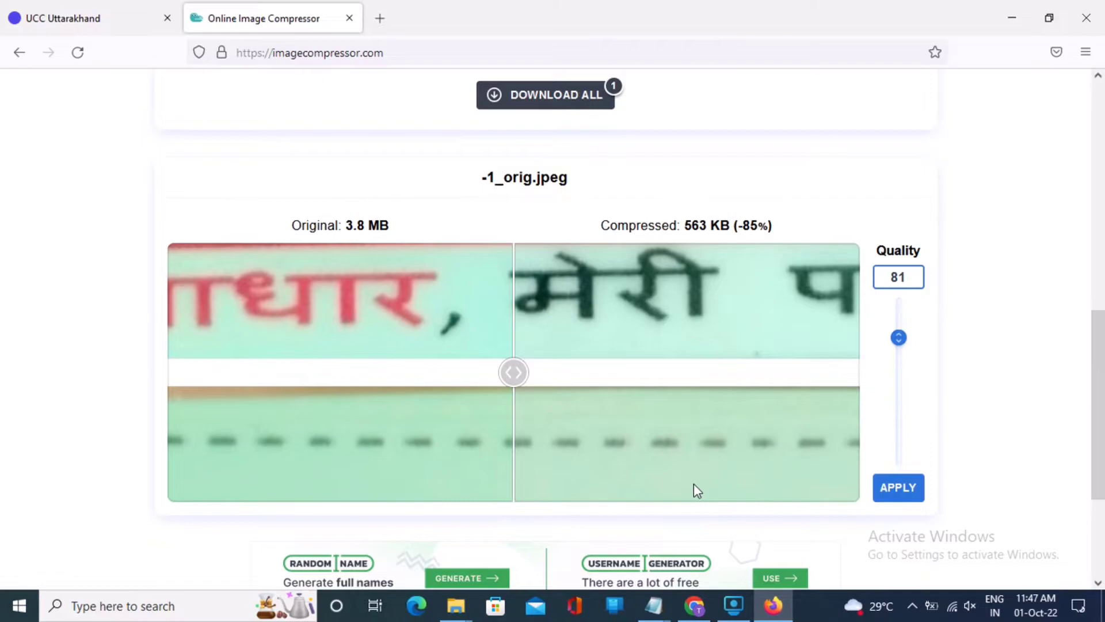
{"action": "scroll", "coordinate": [693, 489], "scroll_direction": "up", "scroll_amount": 6}
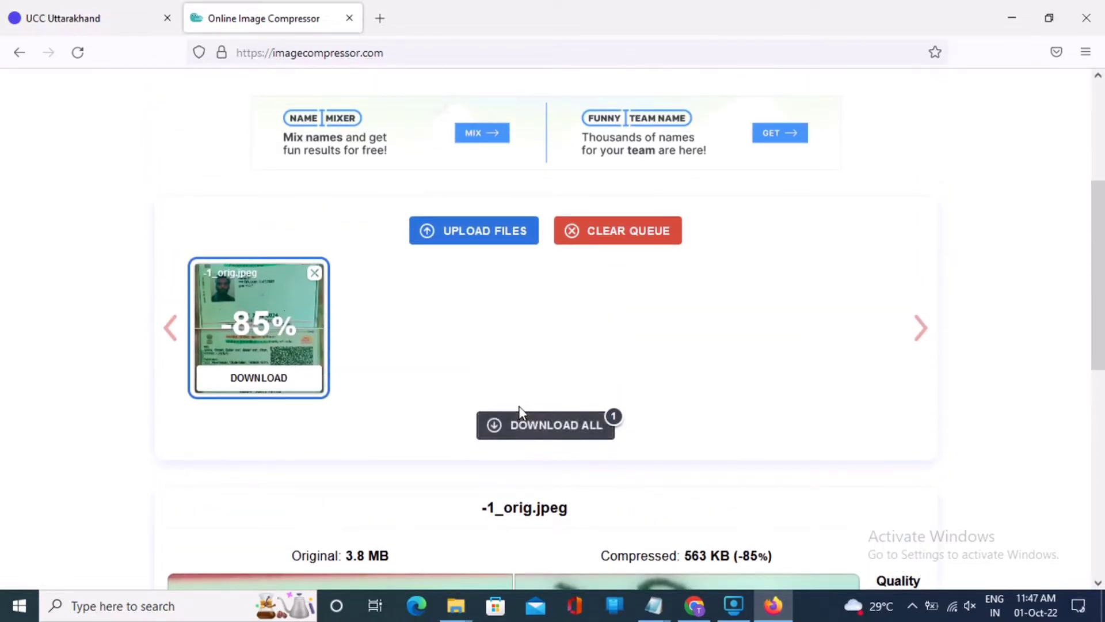
{"action": "left_click", "coordinate": [521, 428]}
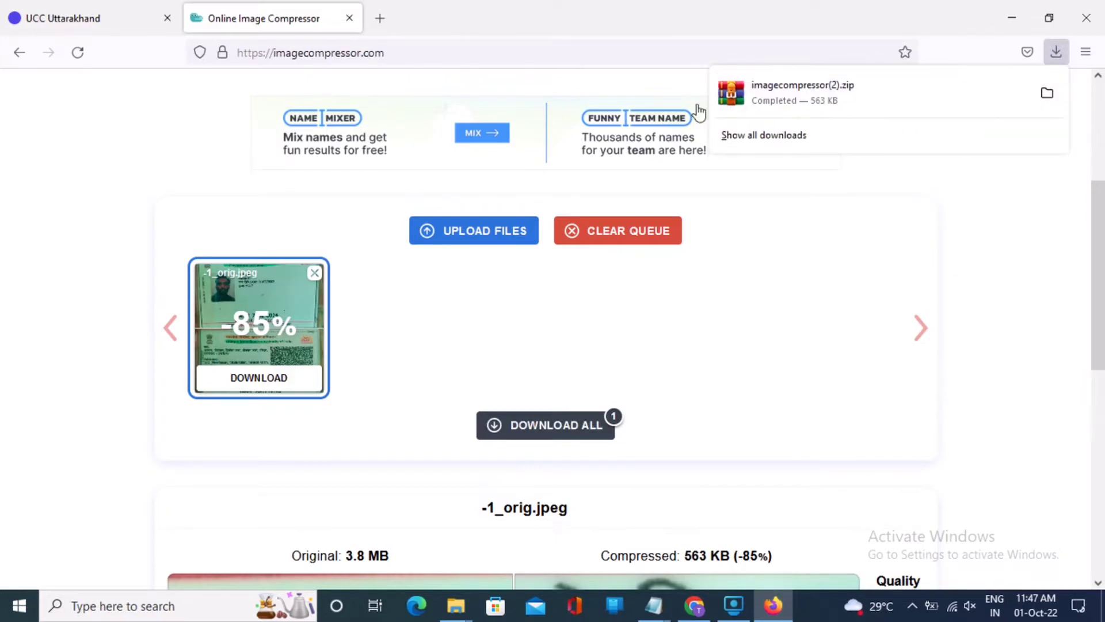
Step: Return to the UCC Uttarakhand tab and place the cursor in the suggestions text box
{"action": "left_click", "coordinate": [95, 18]}
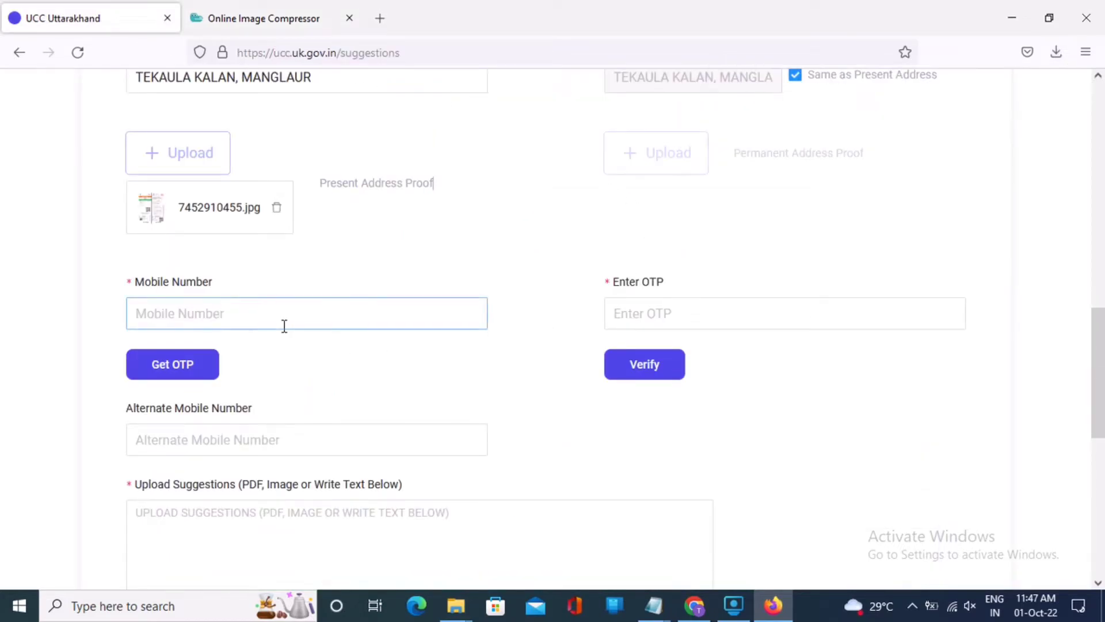
{"action": "scroll", "coordinate": [284, 326], "scroll_direction": "down", "scroll_amount": 5}
{"action": "left_click", "coordinate": [283, 246]}
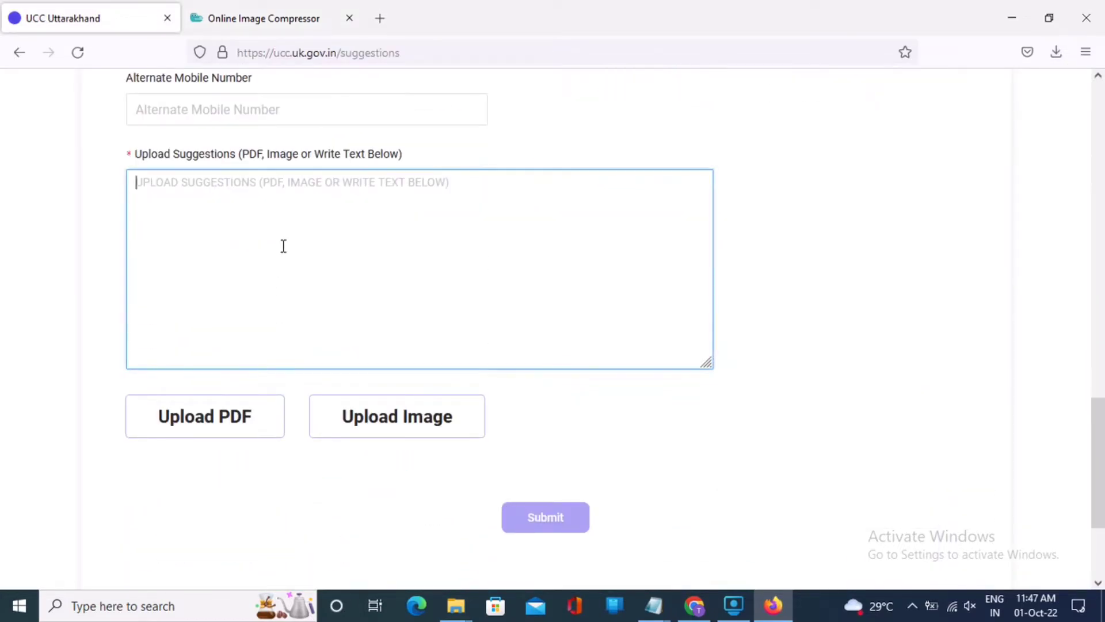